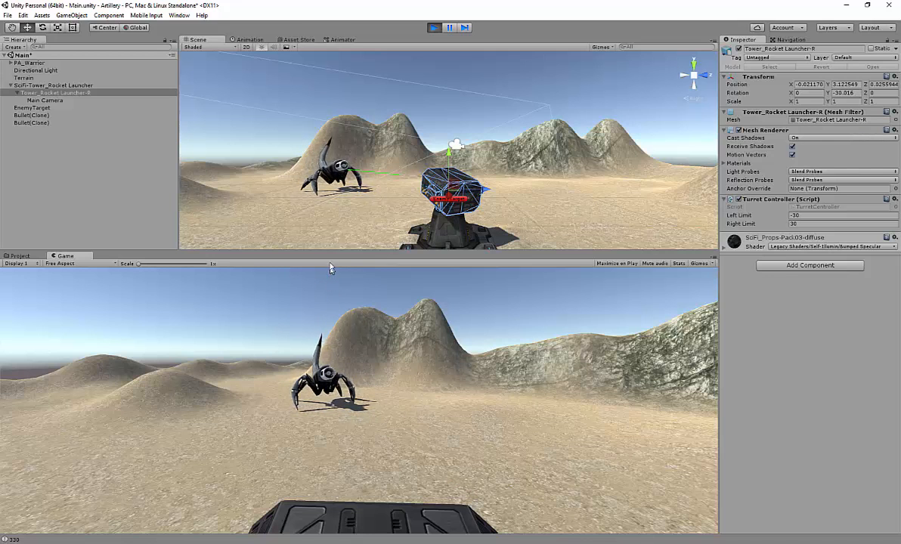
# Step: Stop the running game, switch to Chrome and search Google for "crosshair png" in a new tab
pyautogui.click(433, 28)
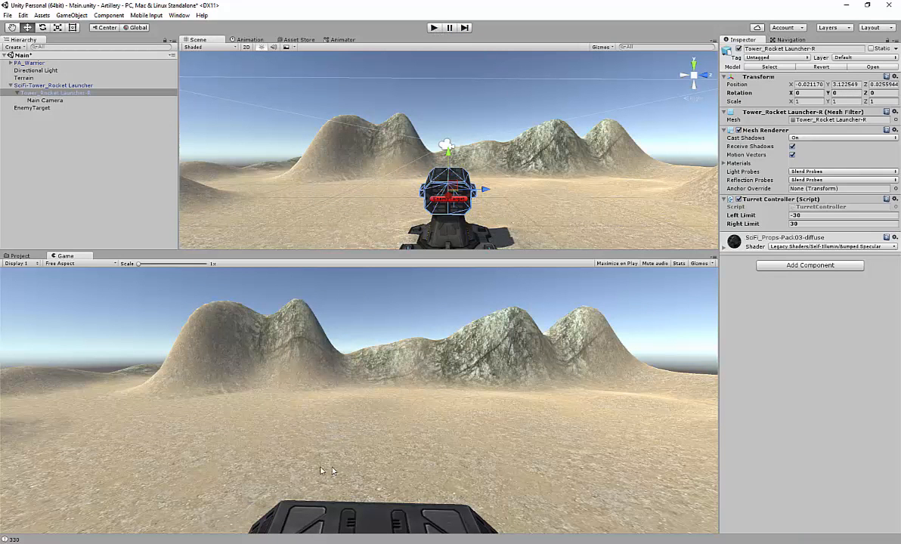
pyautogui.click(287, 543)
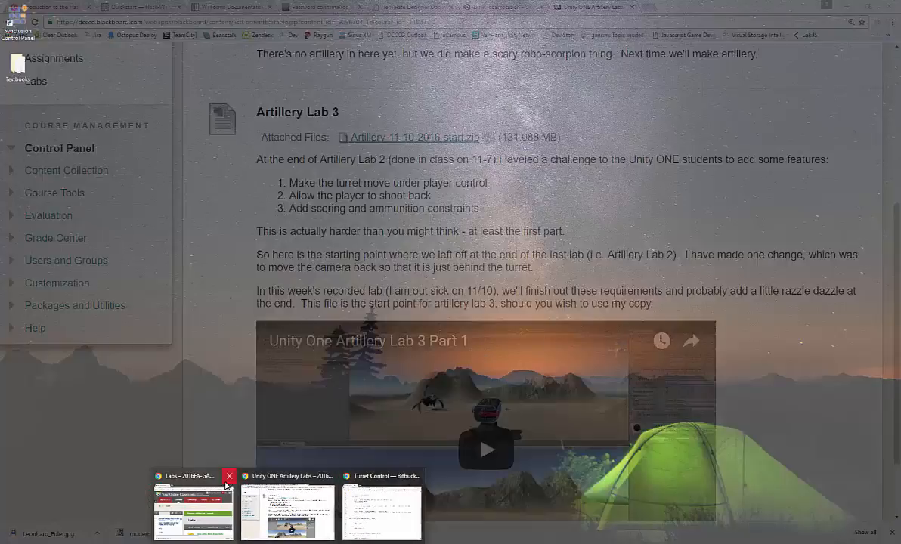
pyautogui.click(287, 508)
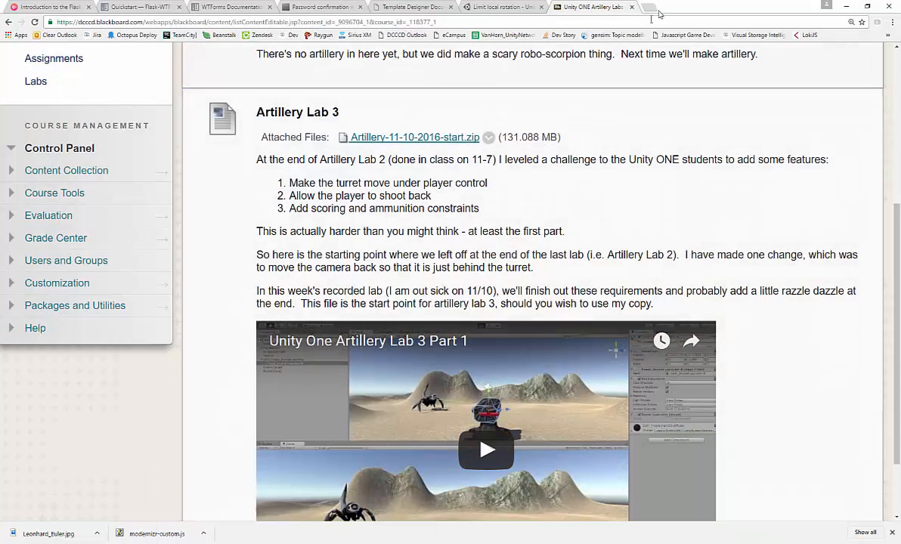
pyautogui.click(653, 6)
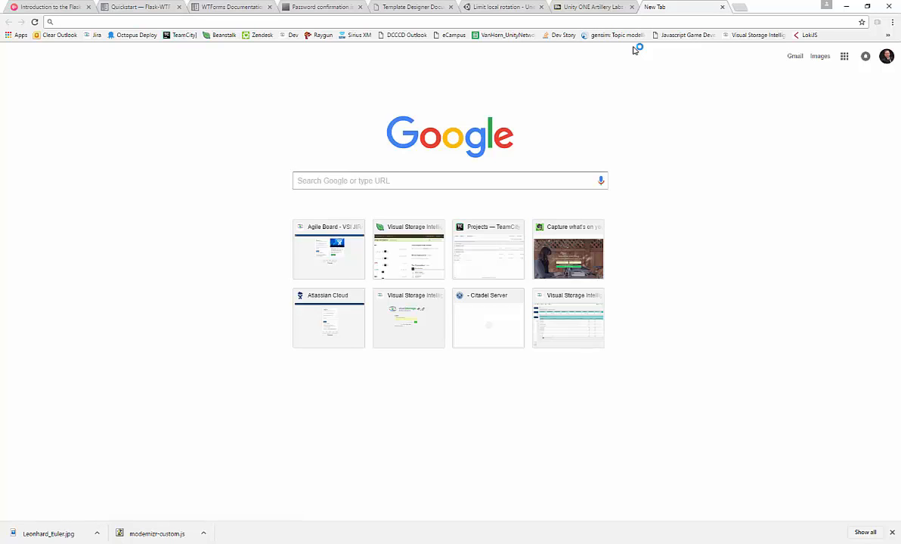
pyautogui.click(469, 179)
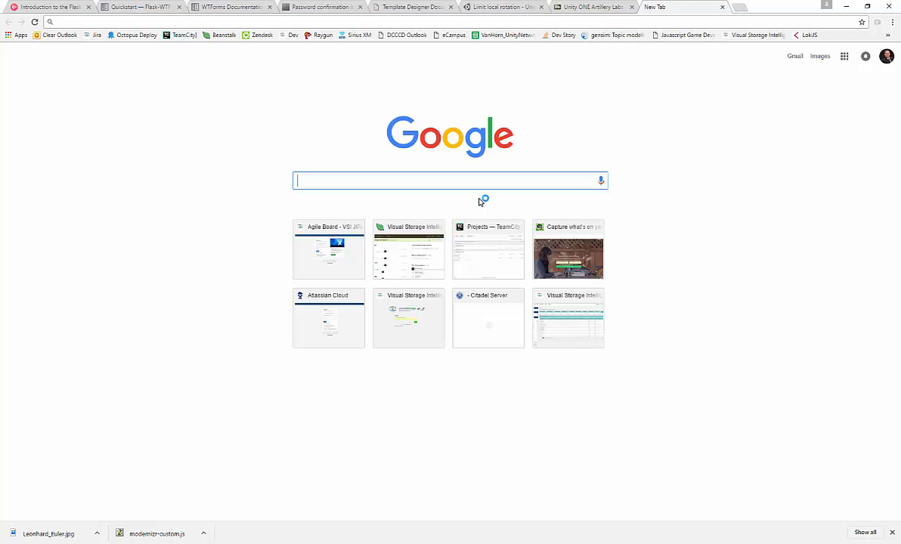
pyautogui.write('cross')
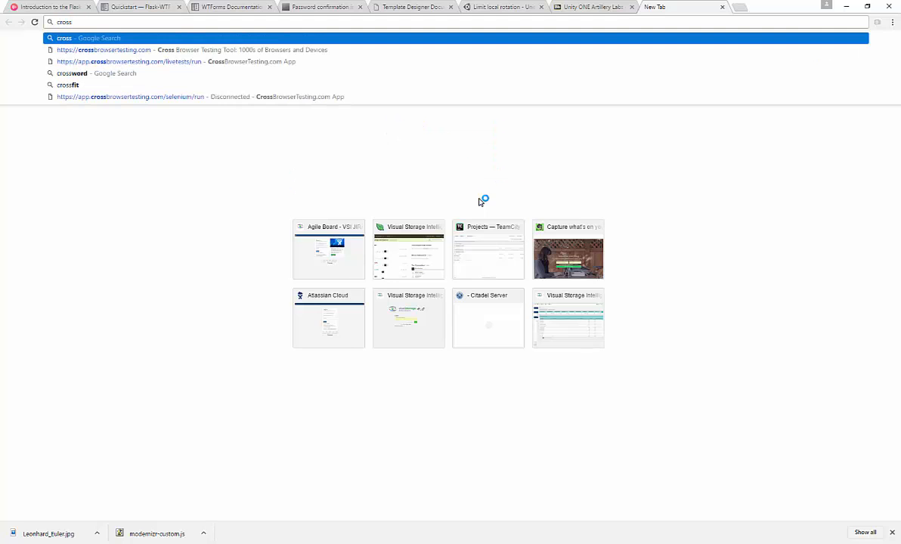
pyautogui.write('hair png')
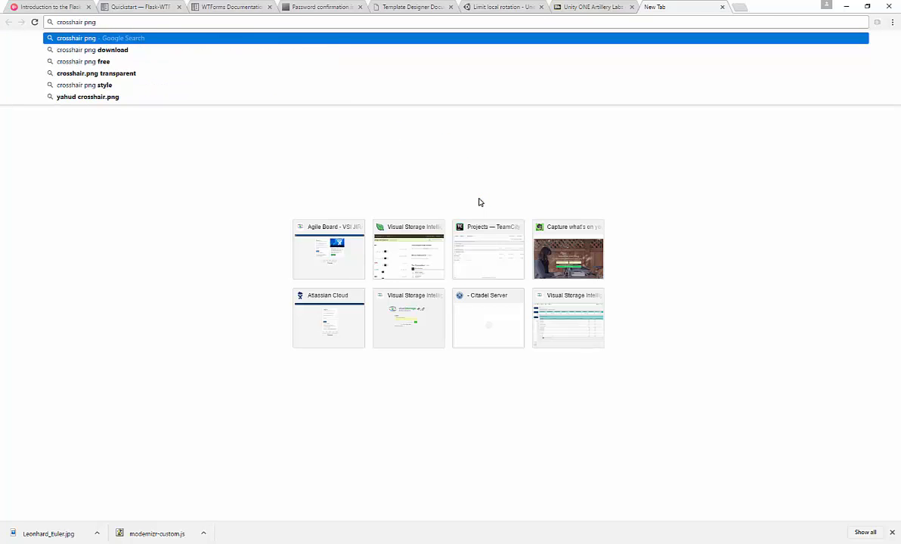
pyautogui.press('Return')
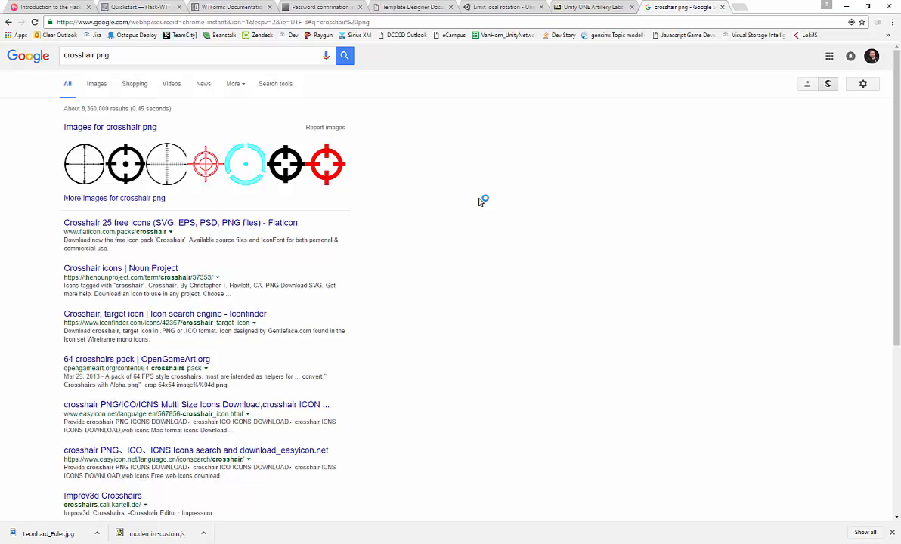
# Step: Go to opengameart.org and search its art library for "crosshair"
pyautogui.click(415, 27)
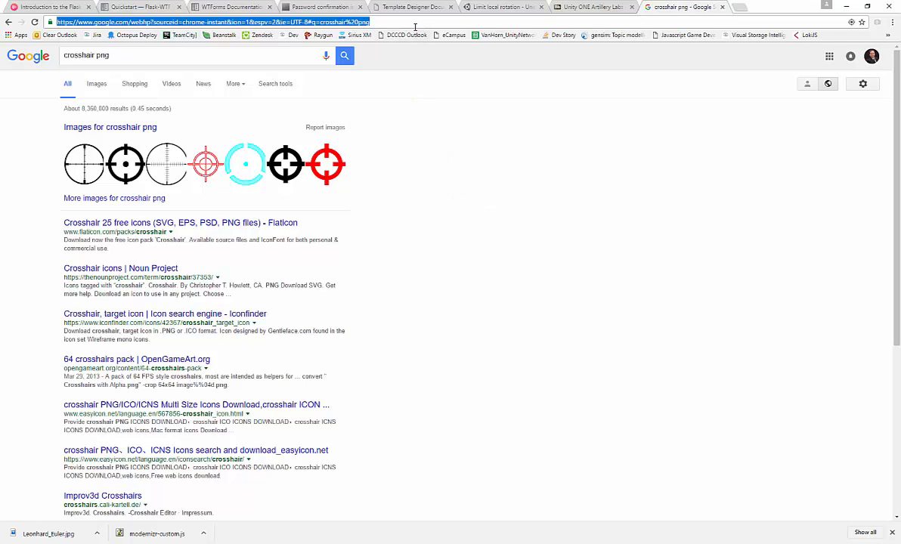
pyautogui.write('opengameart.org')
pyautogui.press('Return')
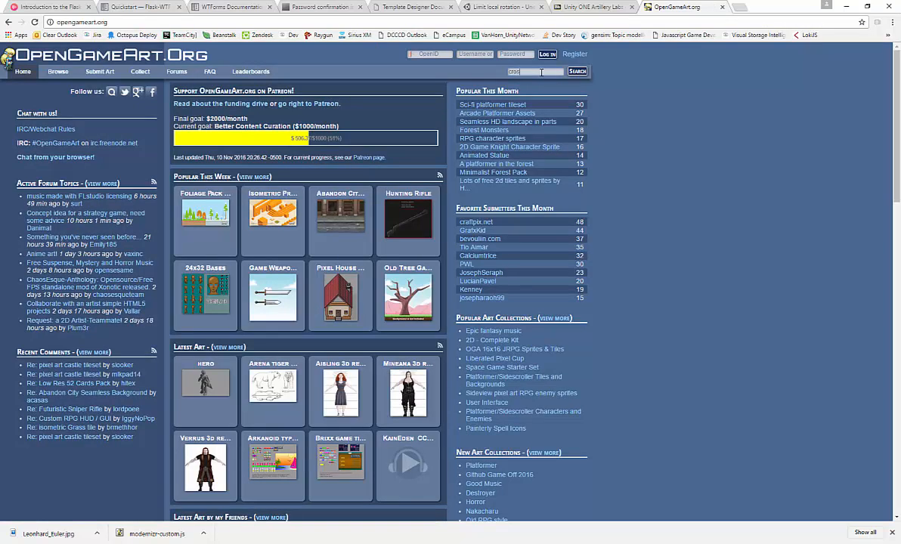
pyautogui.click(541, 71)
pyautogui.write('crosshair')
pyautogui.press('Return')
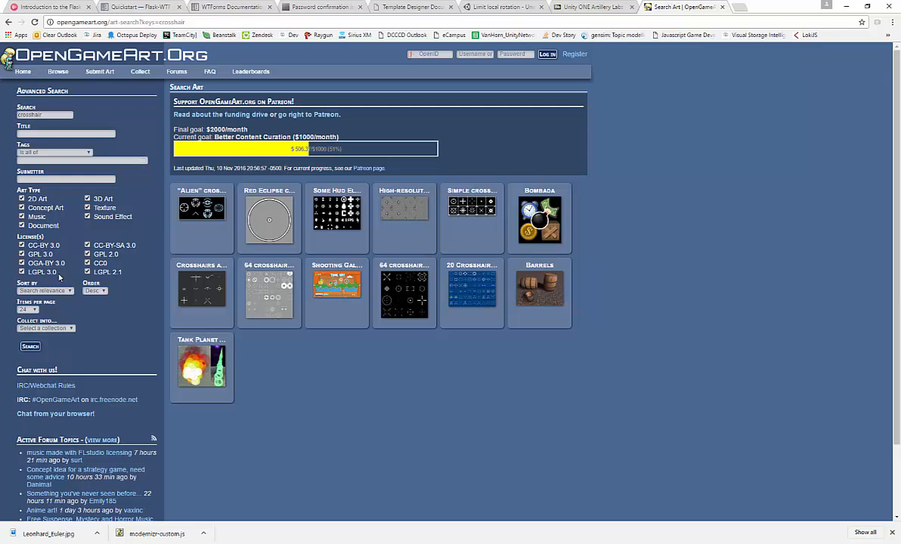
# Step: Download alienaim.zip from the "Alien" crosshairs page and extract it into the Downloads\alienaim folder
pyautogui.click(207, 212)
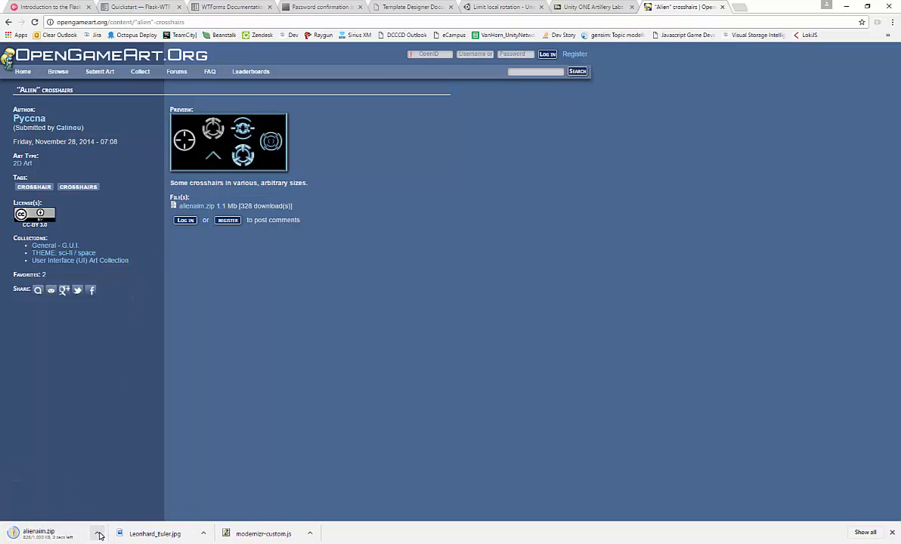
pyautogui.click(97, 533)
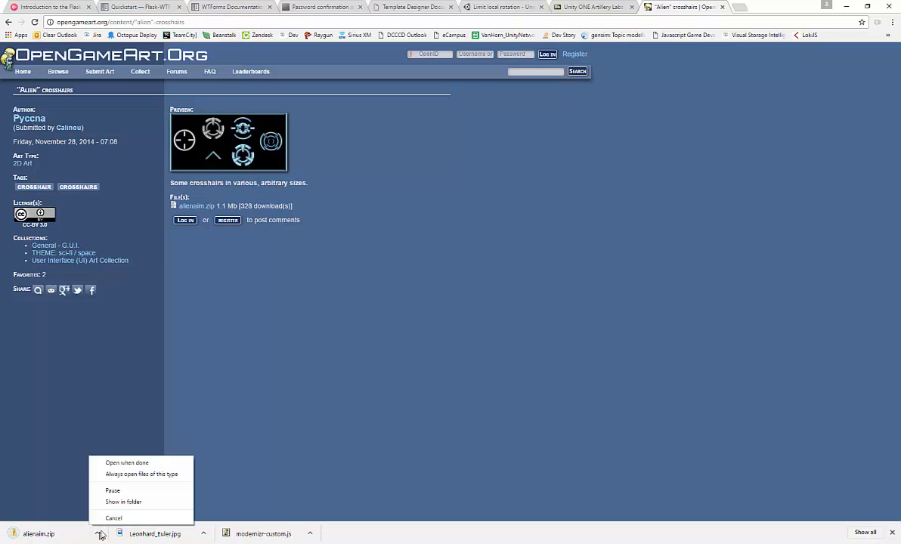
pyautogui.click(126, 503)
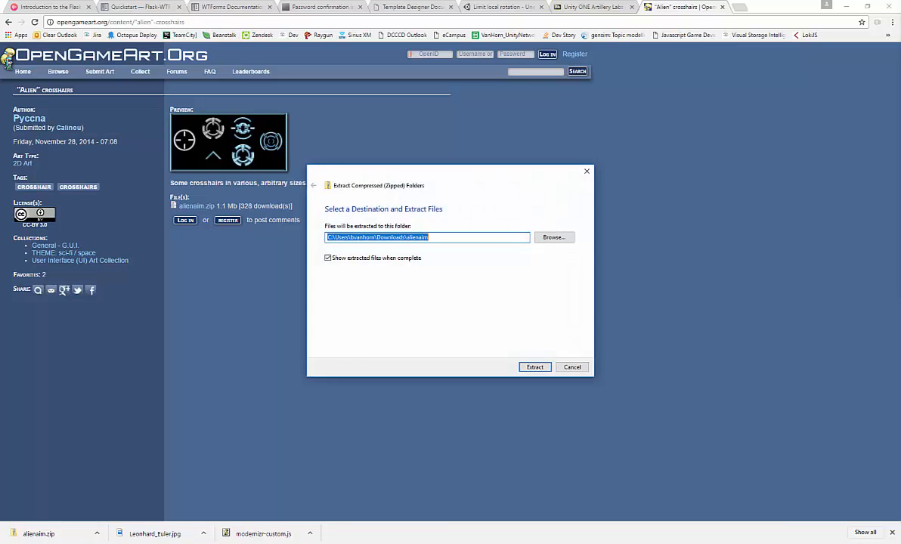
pyautogui.click(541, 368)
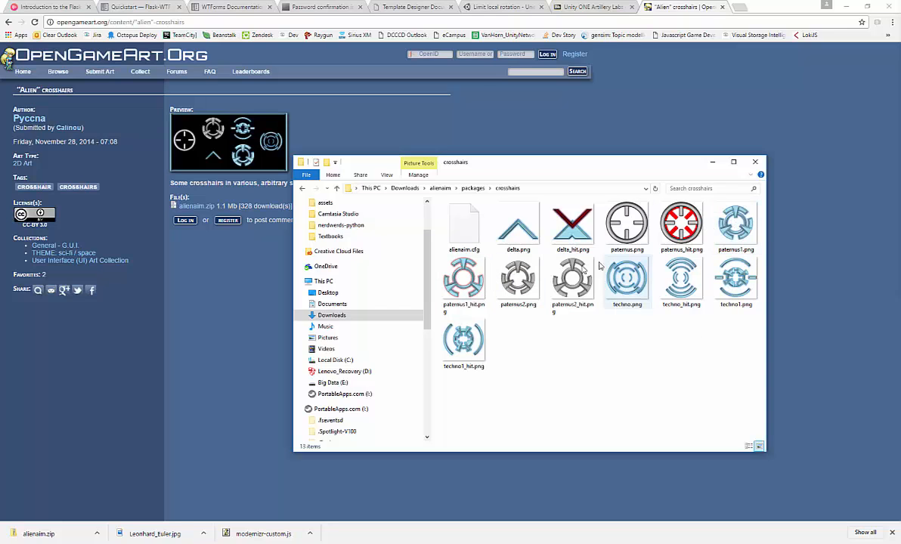
# Step: Open paternus1_hit.png from the extracted crosshairs folder in Adobe Photoshop CC 2017 to inspect it, and minimize Photoshop
pyautogui.rightClick(473, 272)
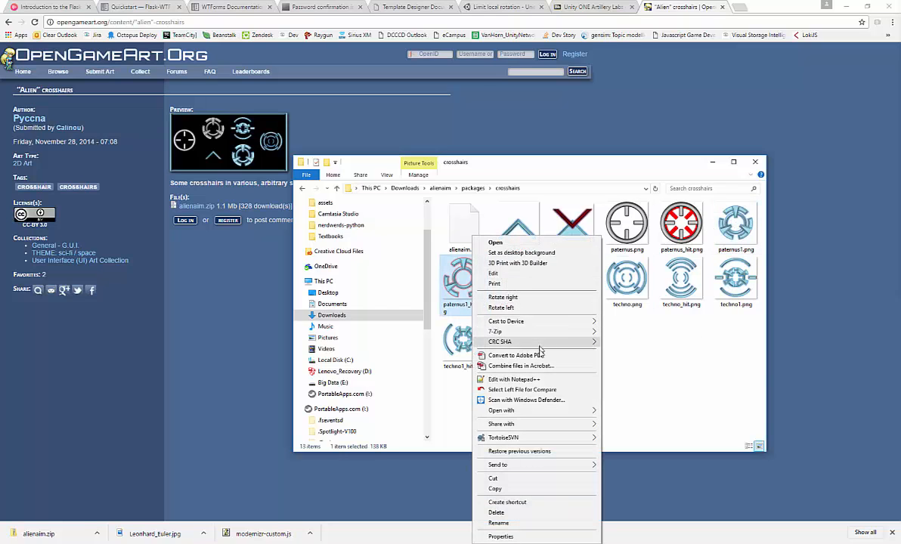
pyautogui.moveTo(544, 410)
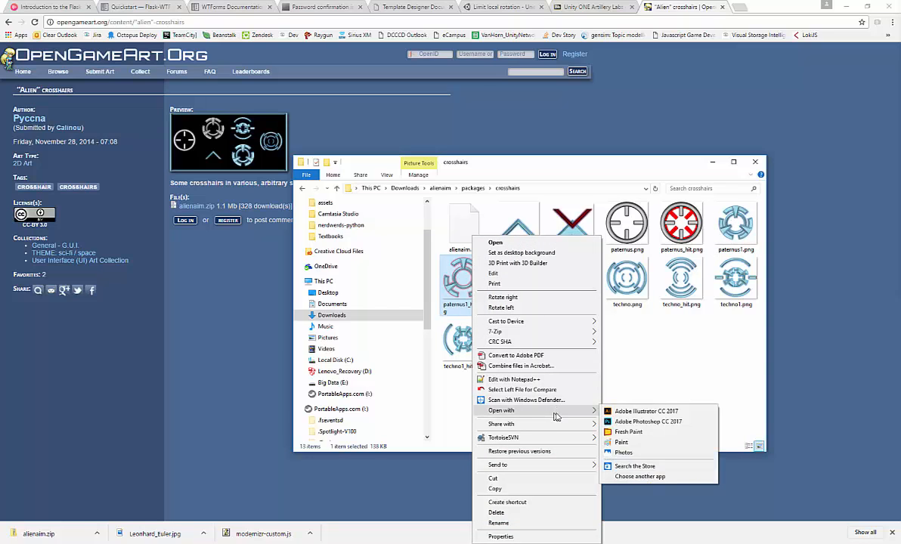
pyautogui.click(636, 424)
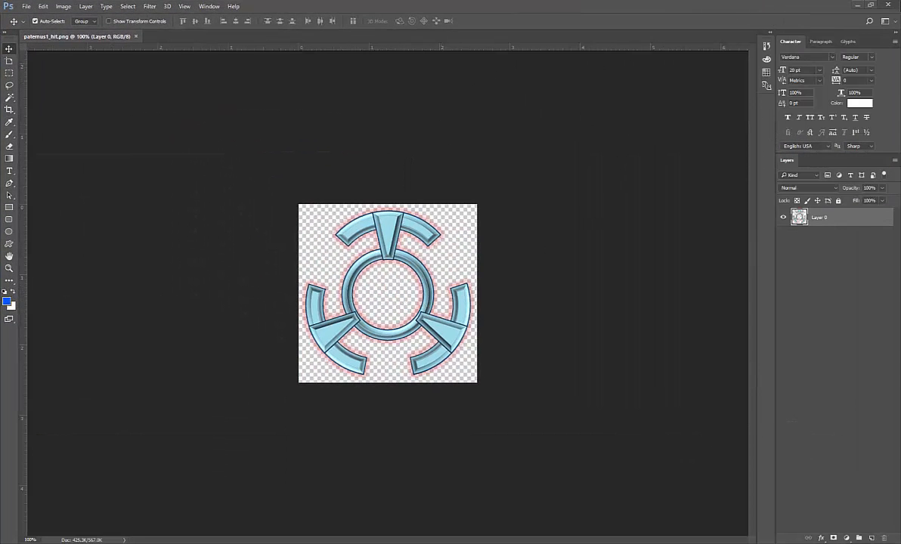
pyautogui.click(857, 5)
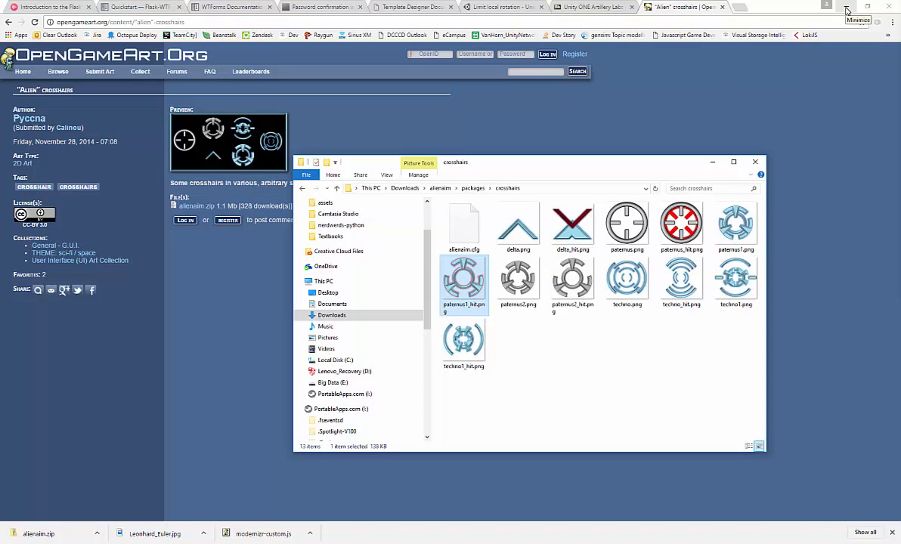
# Step: Copy the web address of the "Alien" crosshairs page on OpenGameArt
pyautogui.click(183, 21)
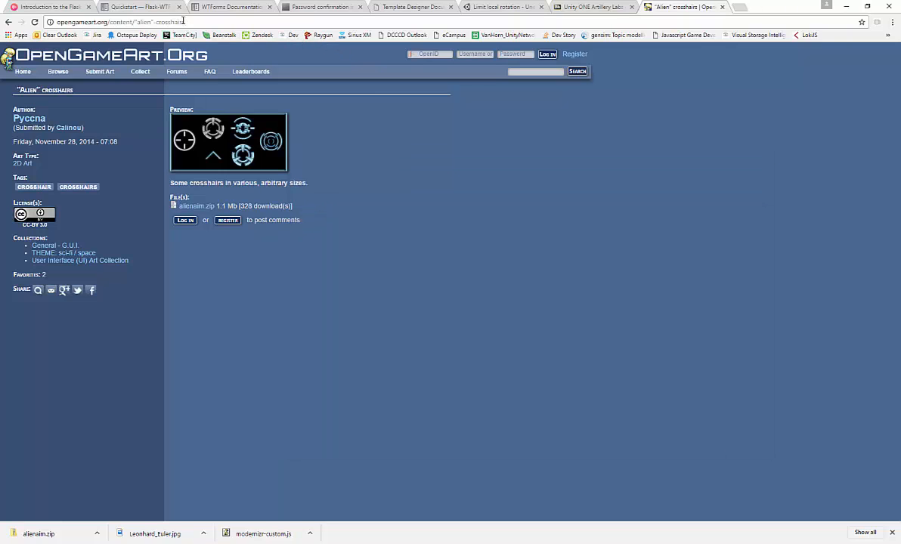
pyautogui.click(183, 22)
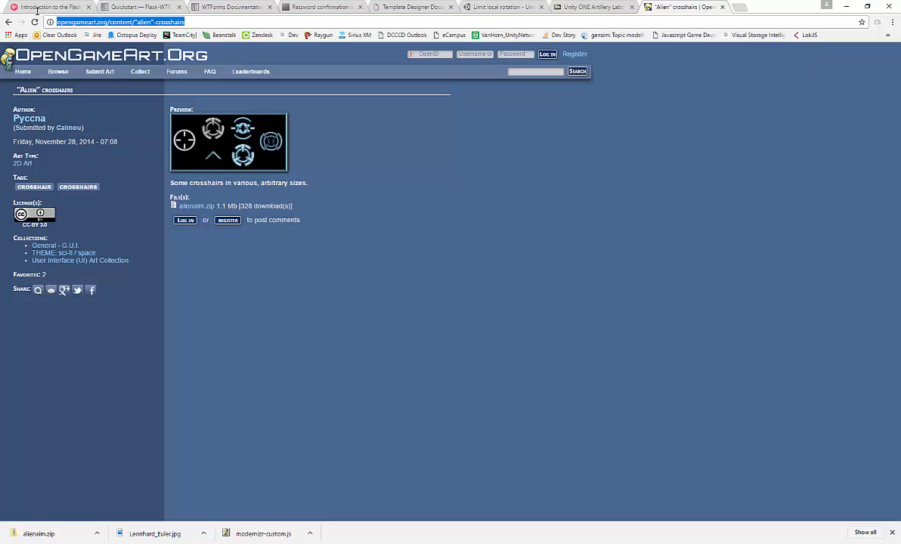
pyautogui.rightClick(70, 21)
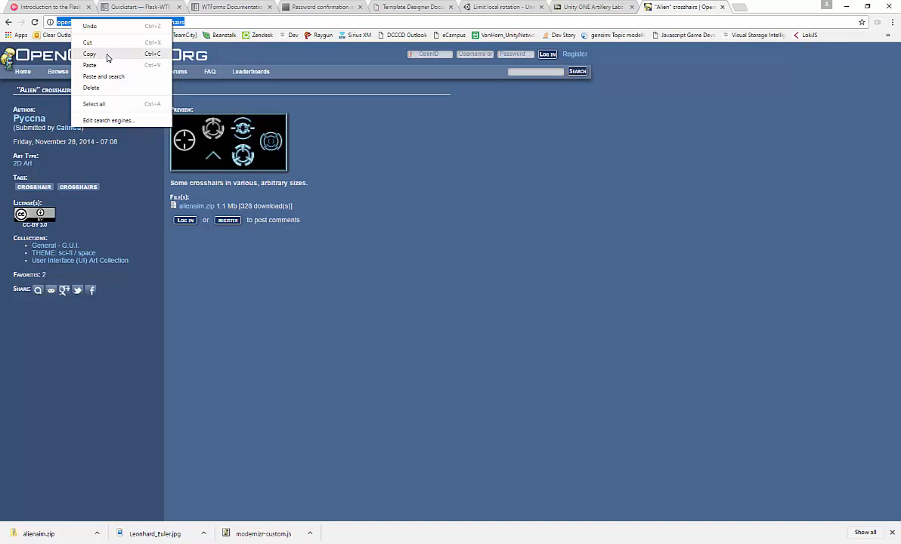
pyautogui.click(107, 57)
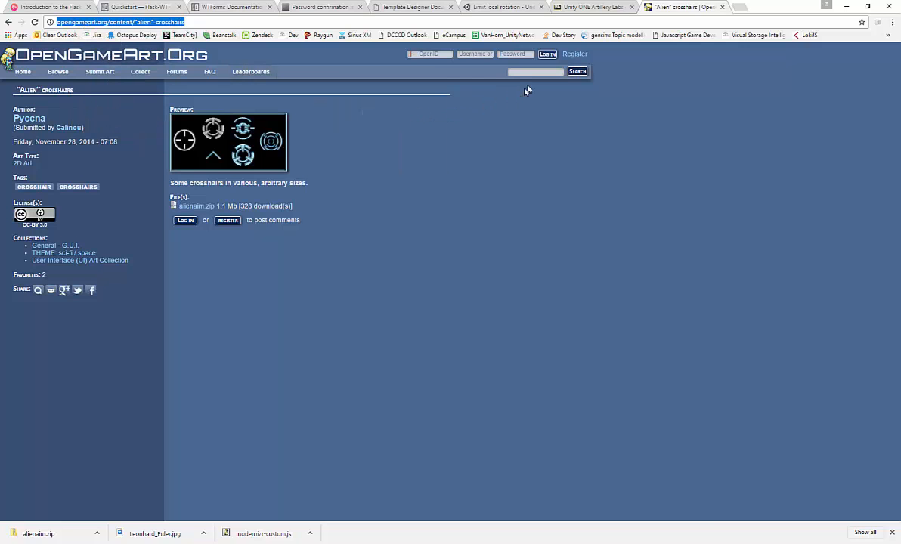
pyautogui.click(536, 71)
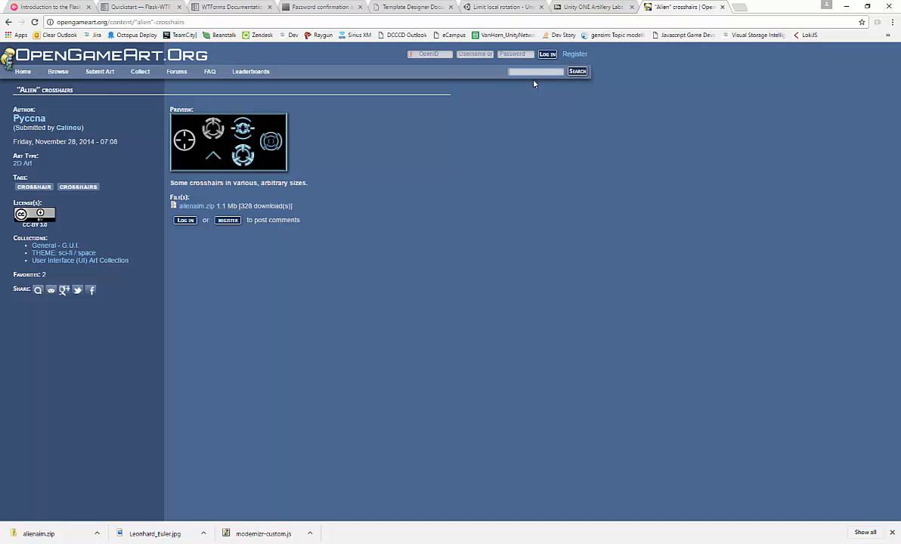
# Step: Switch back to Unity and import paternus1_hit.png from the crosshairs folder into the project's Assets folder
pyautogui.click(845, 6)
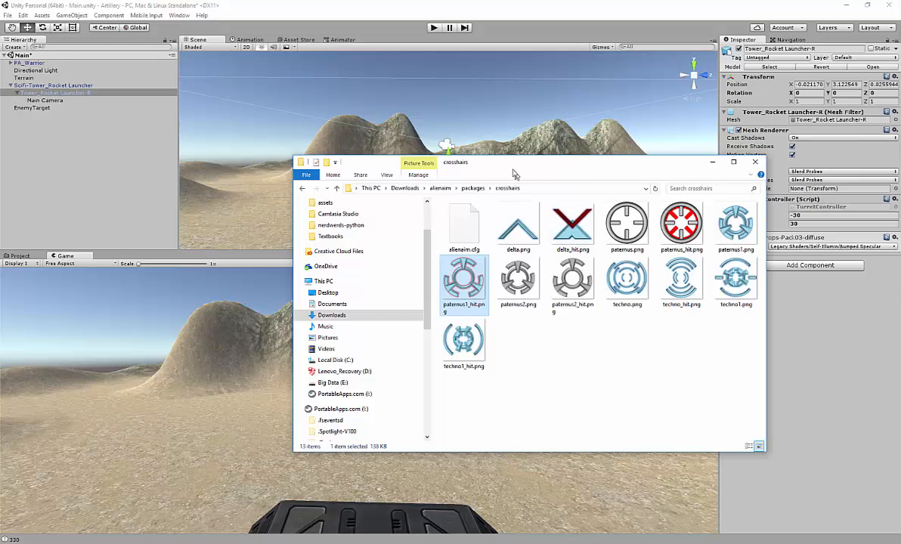
pyautogui.moveTo(511, 168); pyautogui.dragTo(900, 159)
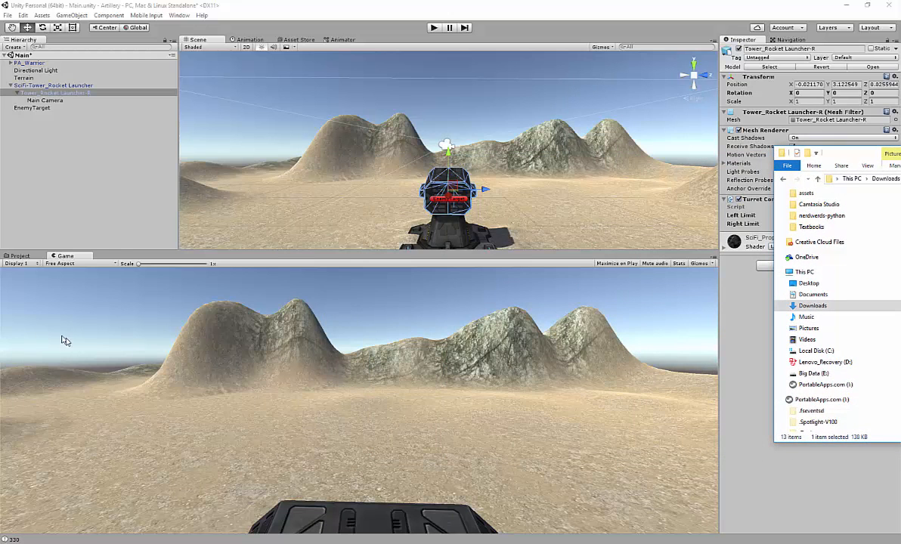
pyautogui.click(20, 256)
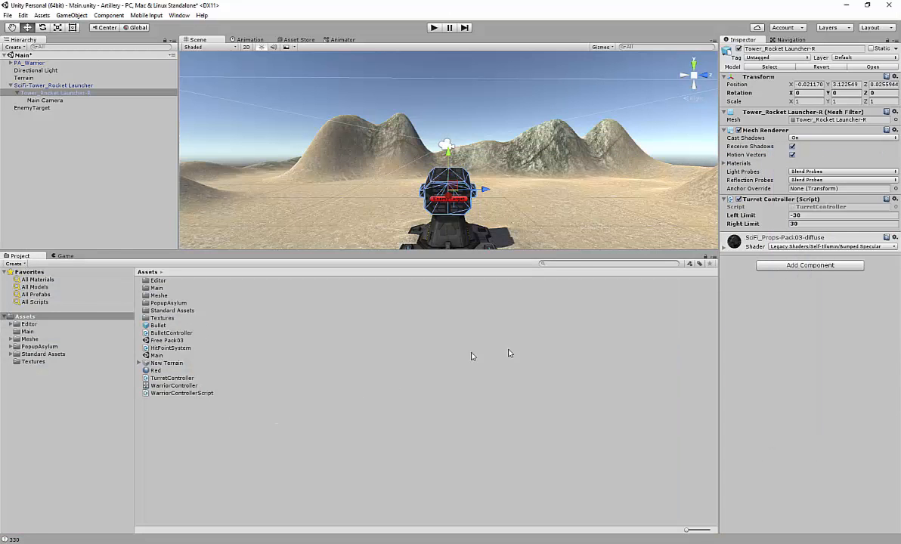
pyautogui.moveTo(900, 167); pyautogui.dragTo(670, 189)
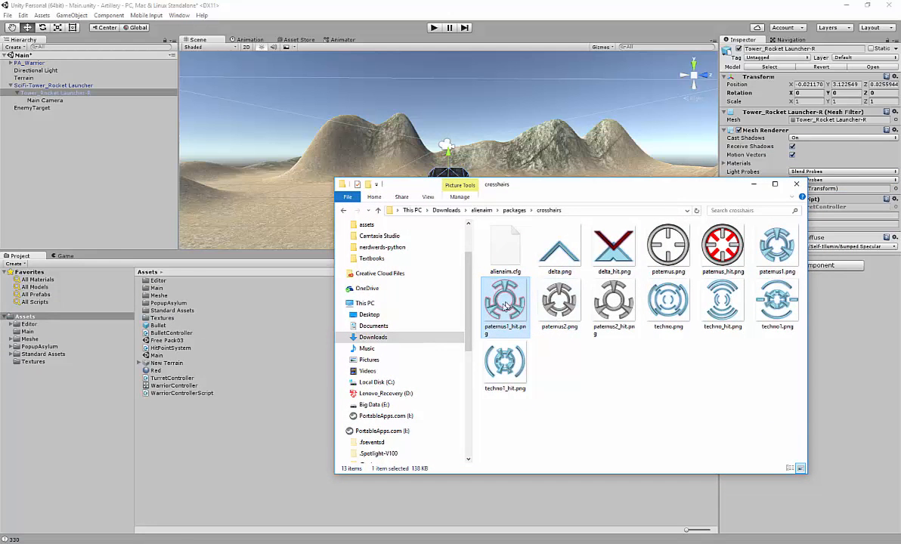
pyautogui.moveTo(504, 306); pyautogui.dragTo(174, 376)
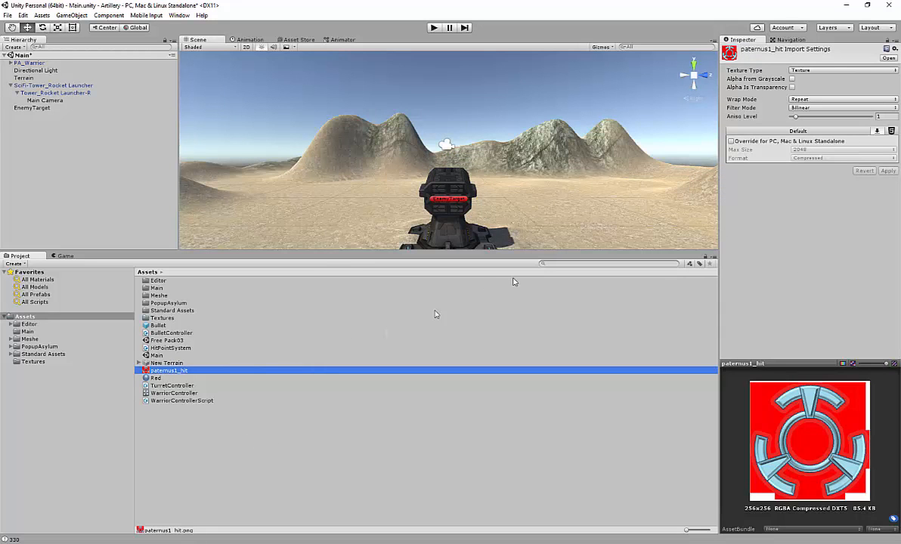
# Step: Set the texture type of paternus1_hit to Sprite (2D and UI) and apply the import settings
pyautogui.click(800, 70)
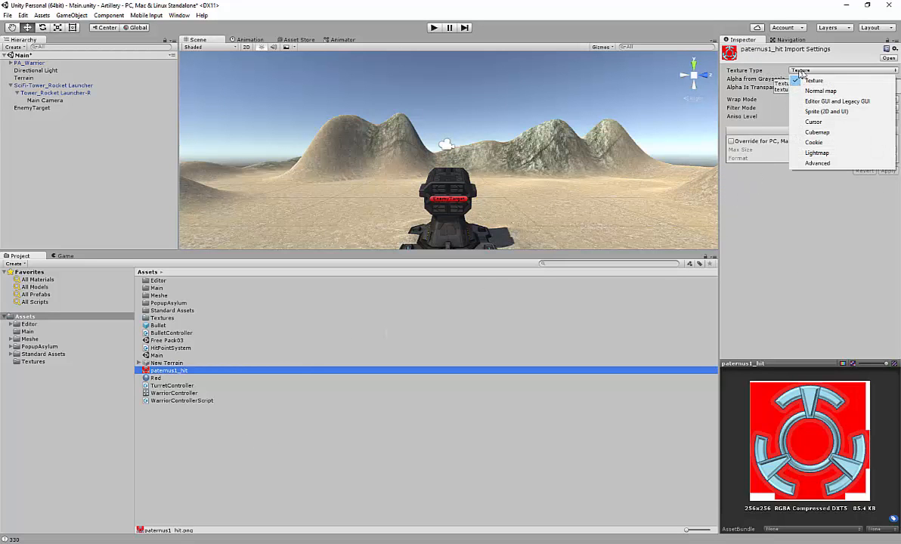
pyautogui.click(855, 114)
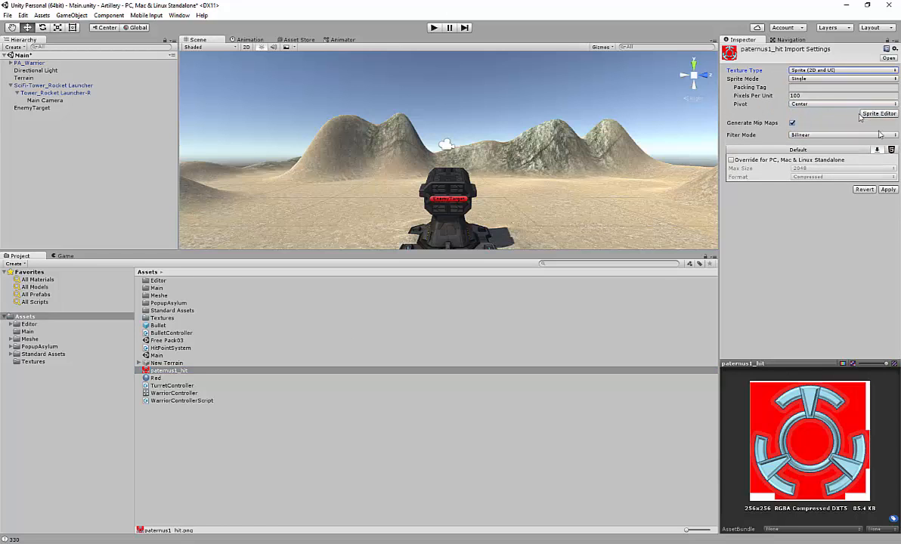
pyautogui.click(885, 189)
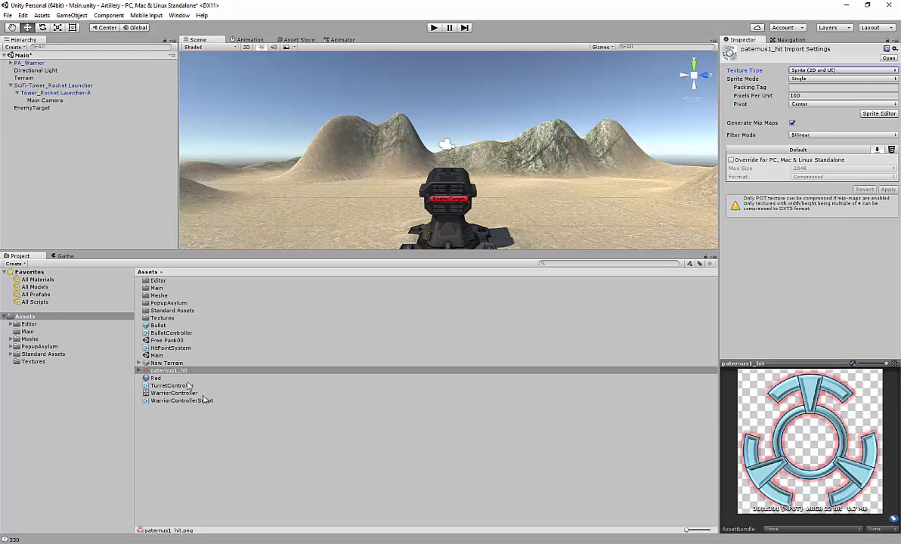
# Step: Rename the paternus1_hit asset as Crosshair and add it to the Main scene as a top-level object
pyautogui.click(168, 371)
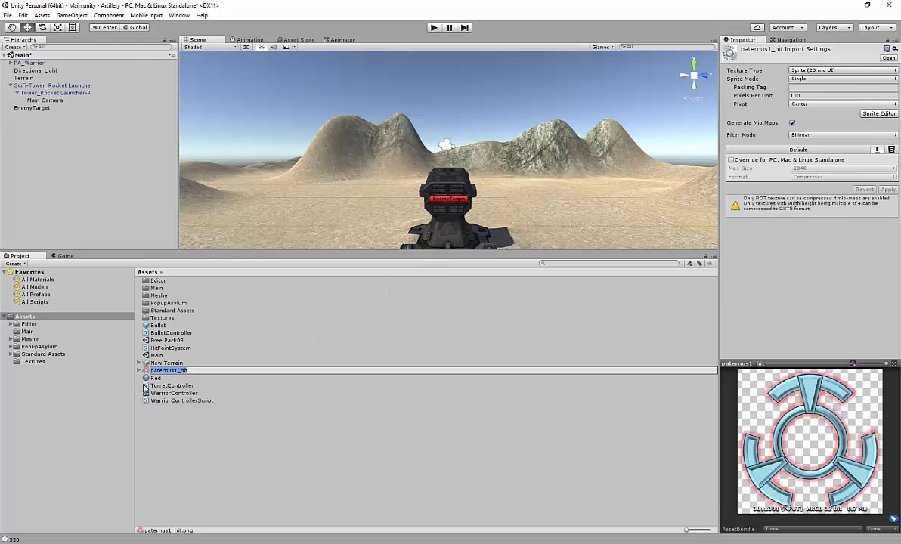
pyautogui.write('Crosshair')
pyautogui.press('Return')
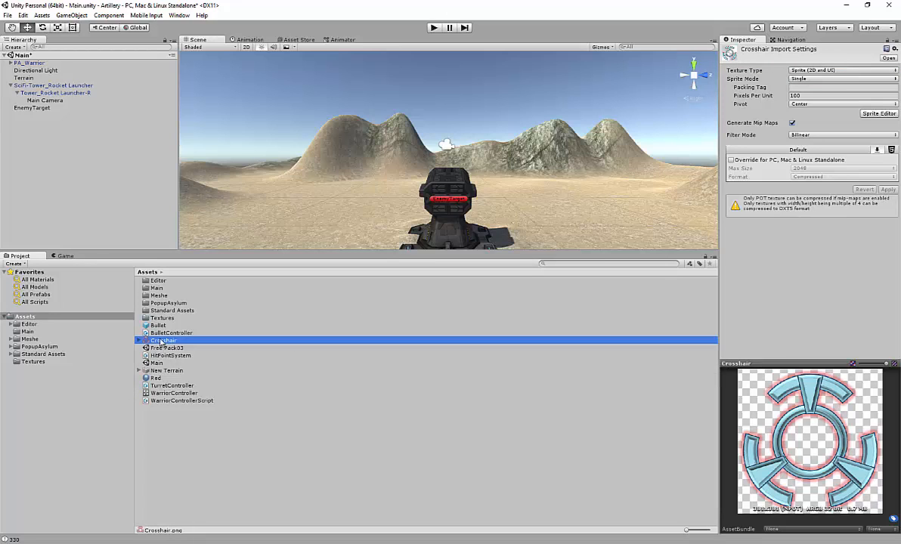
pyautogui.moveTo(161, 344); pyautogui.dragTo(38, 138)
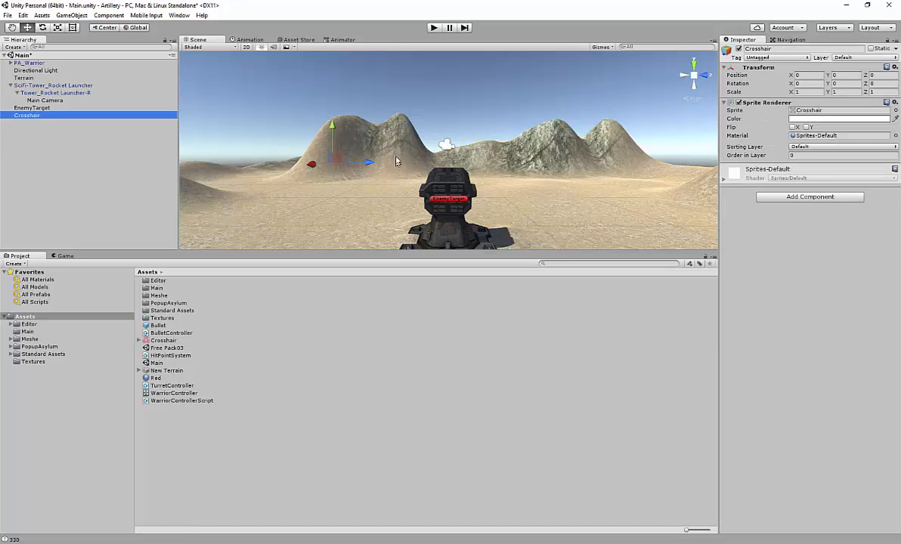
# Step: Shift the Crosshair sprite object along the Z axis and delete it from the Main scene
pyautogui.moveTo(369, 164); pyautogui.dragTo(306, 164)
pyautogui.rightClick(118, 116)
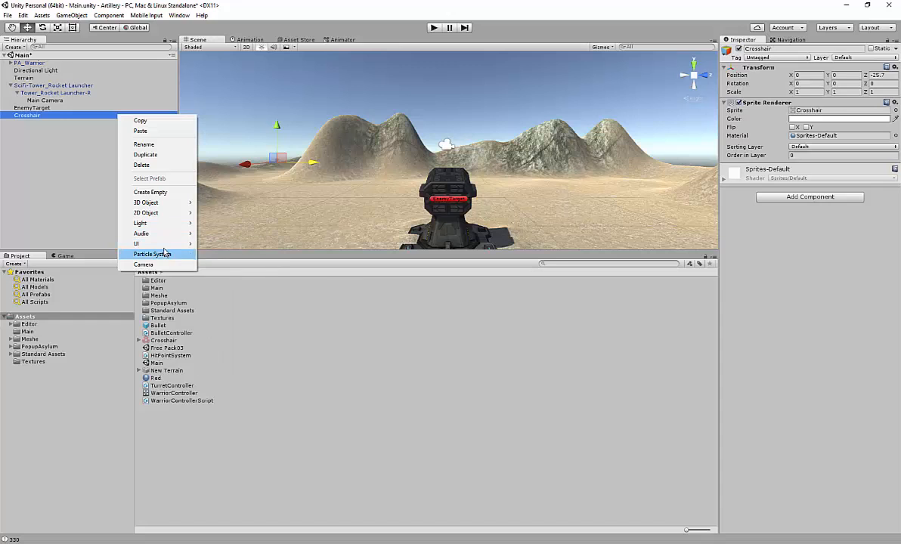
pyautogui.click(164, 165)
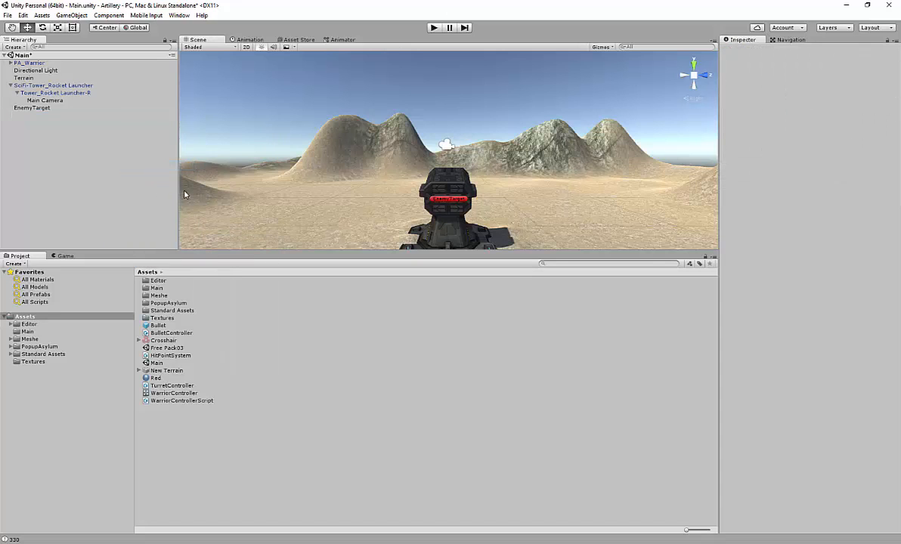
# Step: Add a UI Image to the scene, frame it in 2D mode and set its source image to the Crosshair sprite
pyautogui.rightClick(35, 141)
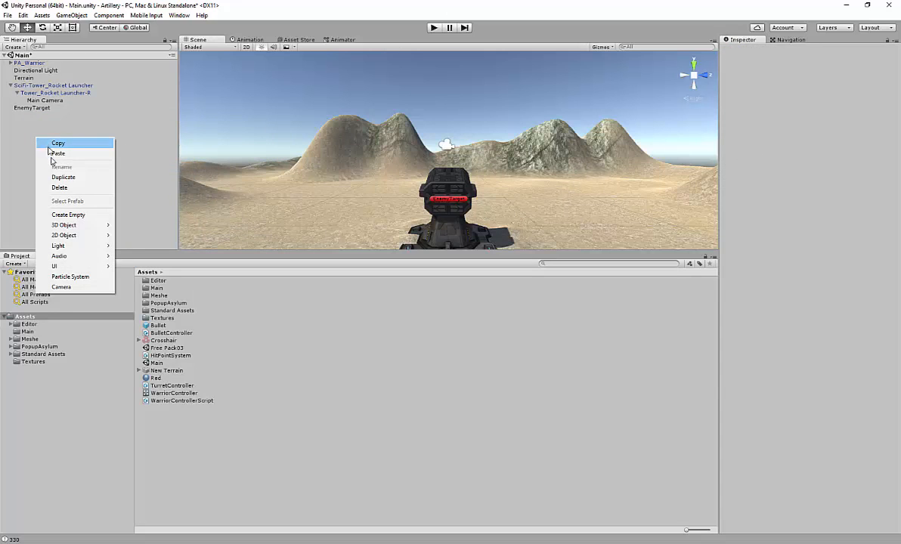
pyautogui.moveTo(75, 268)
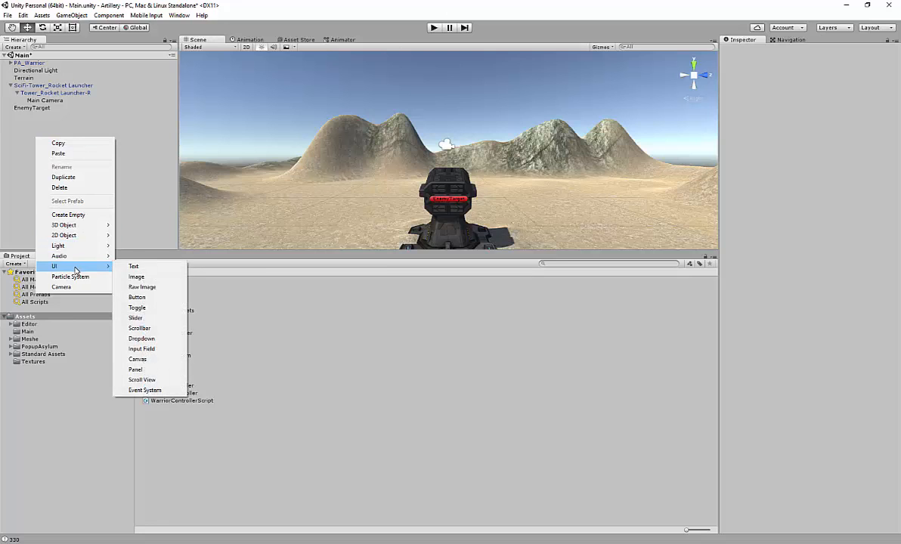
pyautogui.click(136, 277)
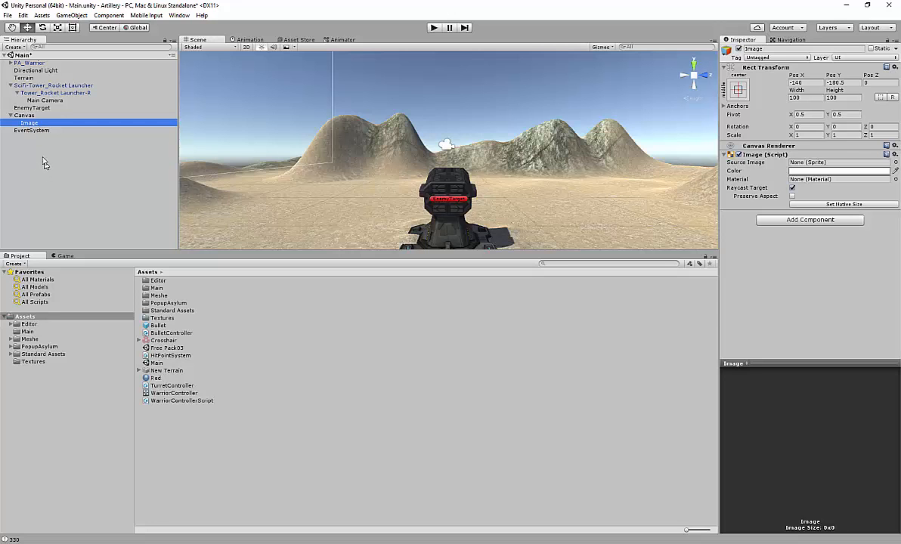
pyautogui.click(245, 46)
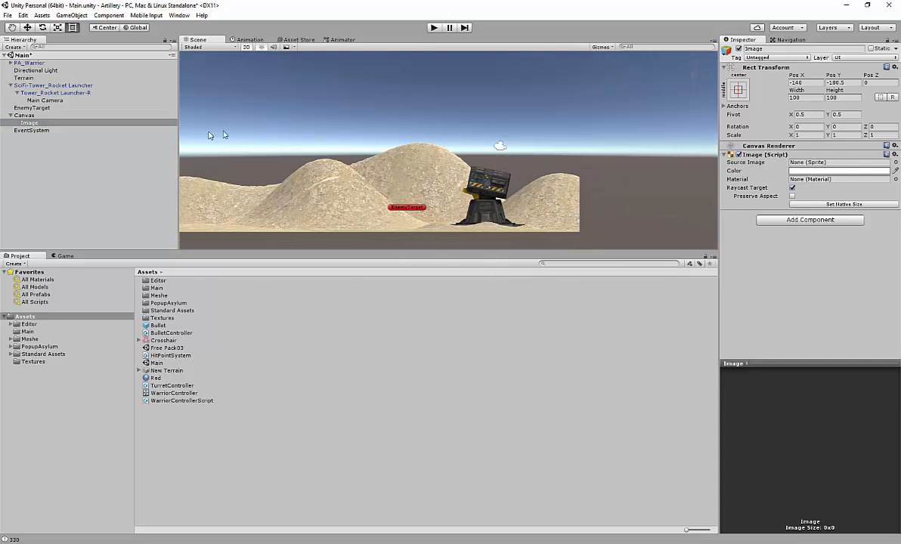
pyautogui.press('f')
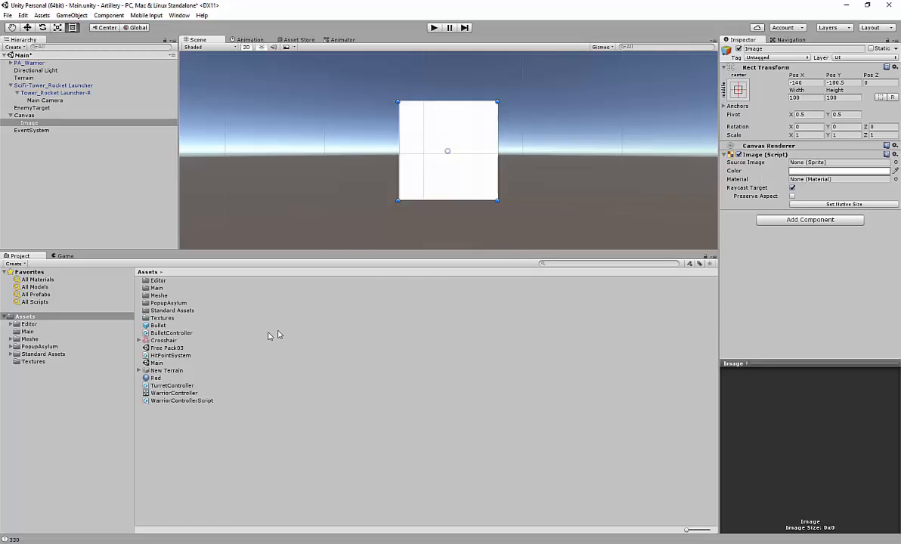
pyautogui.moveTo(165, 344); pyautogui.dragTo(829, 165)
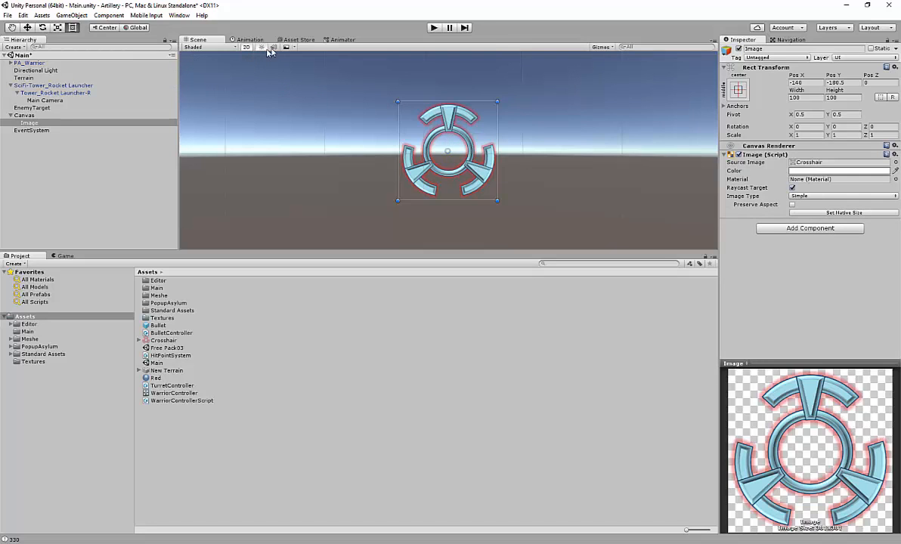
# Step: Show the Game view below the Scene view and set its resolution to Standalone (1024x768)
pyautogui.click(60, 256)
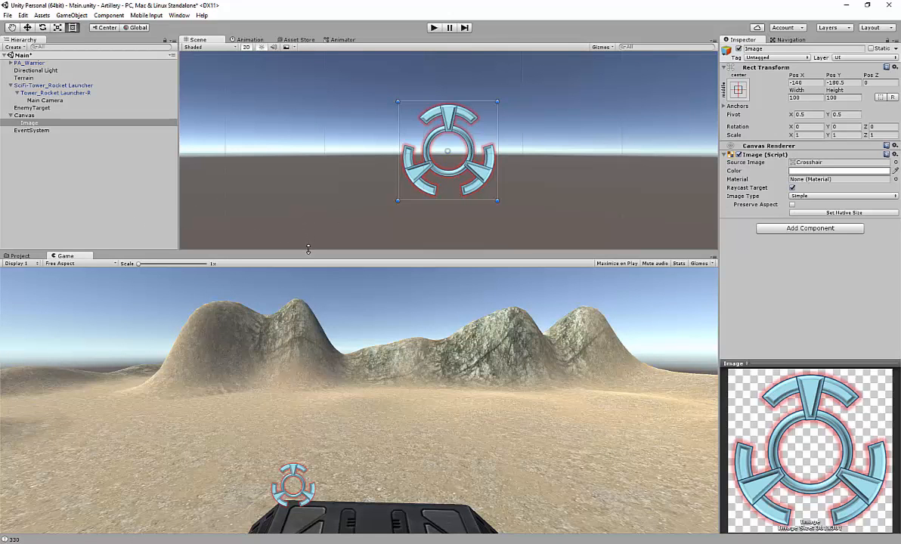
pyautogui.moveTo(308, 249); pyautogui.dragTo(323, 332)
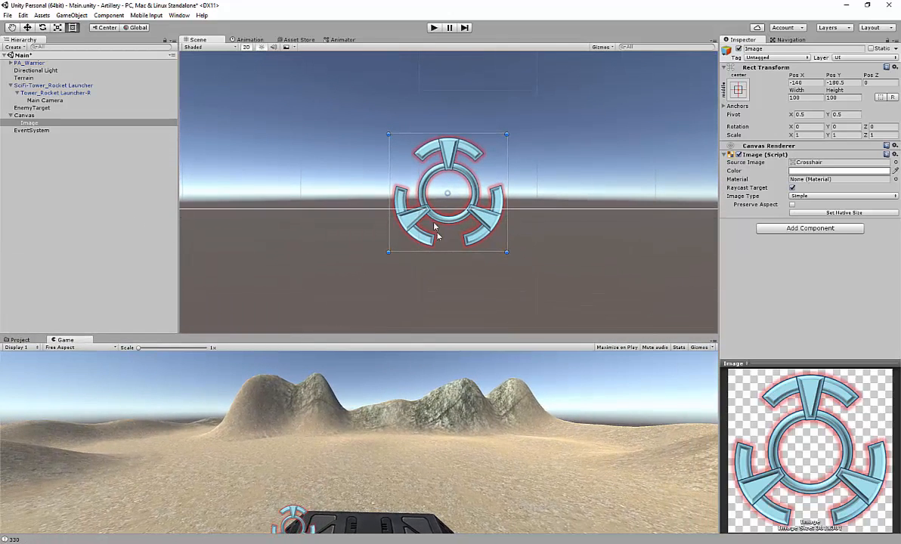
pyautogui.scroll(-5, 392, 193)
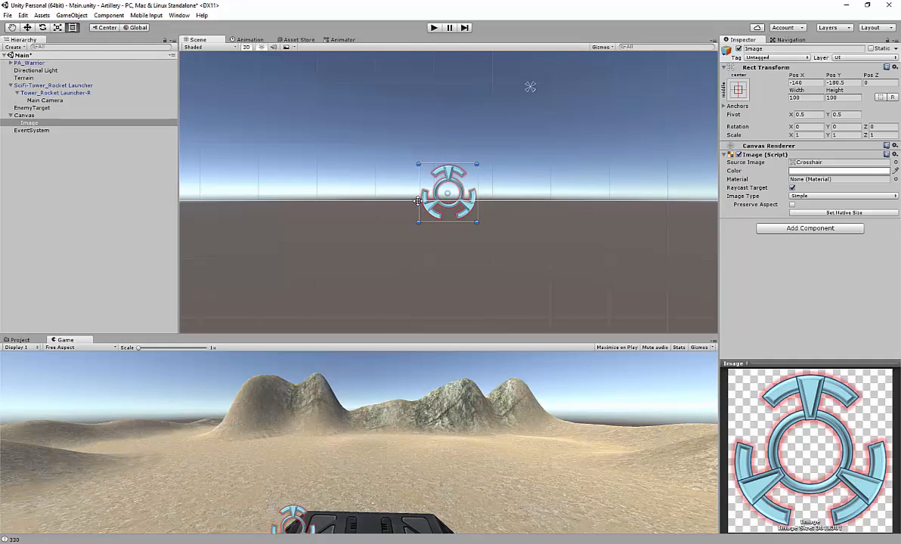
pyautogui.scroll(-8, 417, 201)
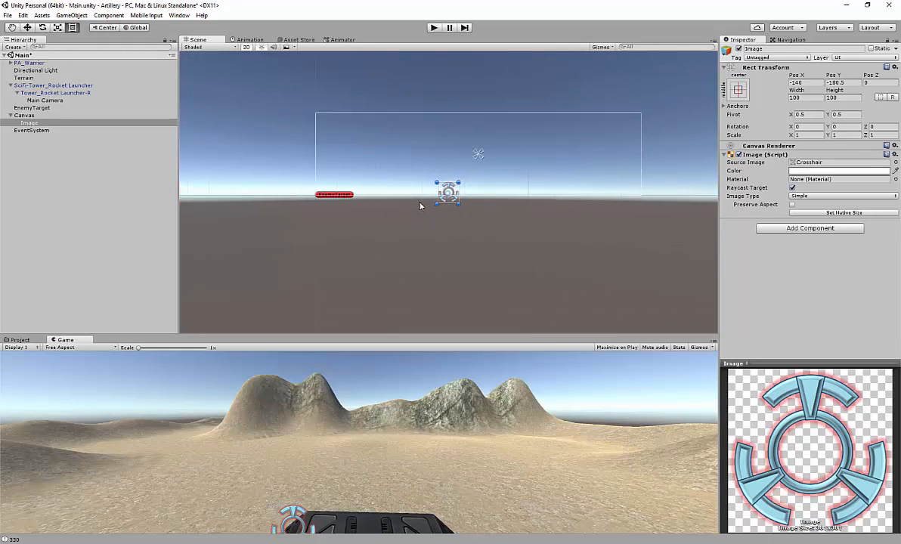
pyautogui.moveTo(420, 206); pyautogui.dragTo(374, 240, button='middle')
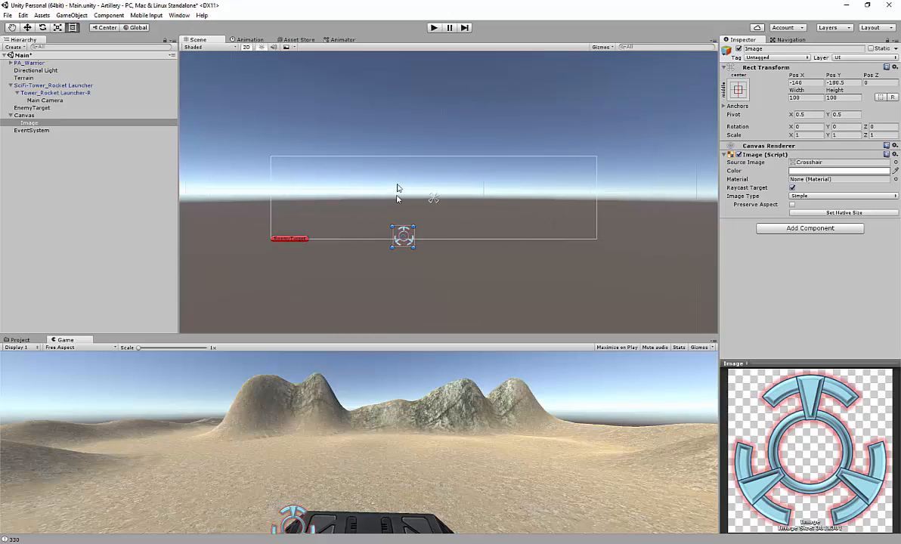
pyautogui.click(224, 48)
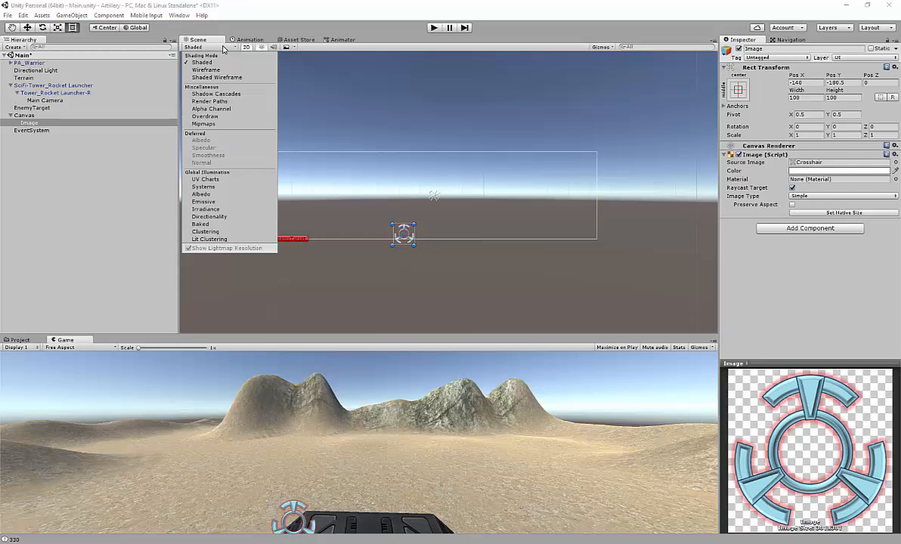
pyautogui.click(183, 50)
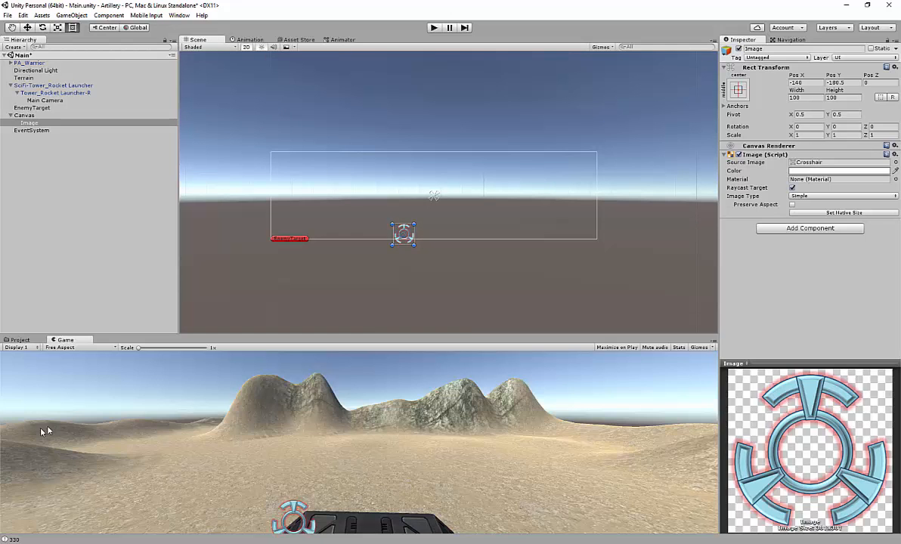
pyautogui.moveTo(117, 335); pyautogui.dragTo(119, 264)
pyautogui.click(69, 277)
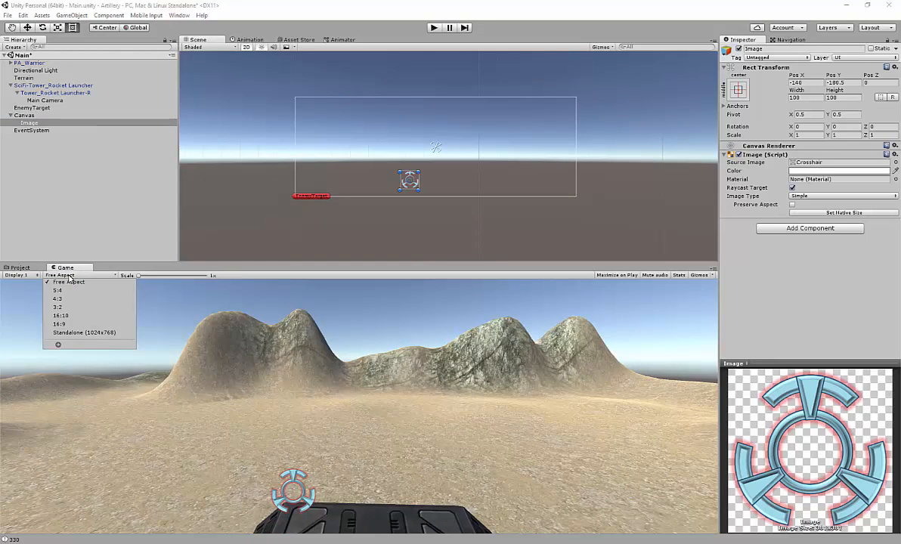
pyautogui.click(91, 334)
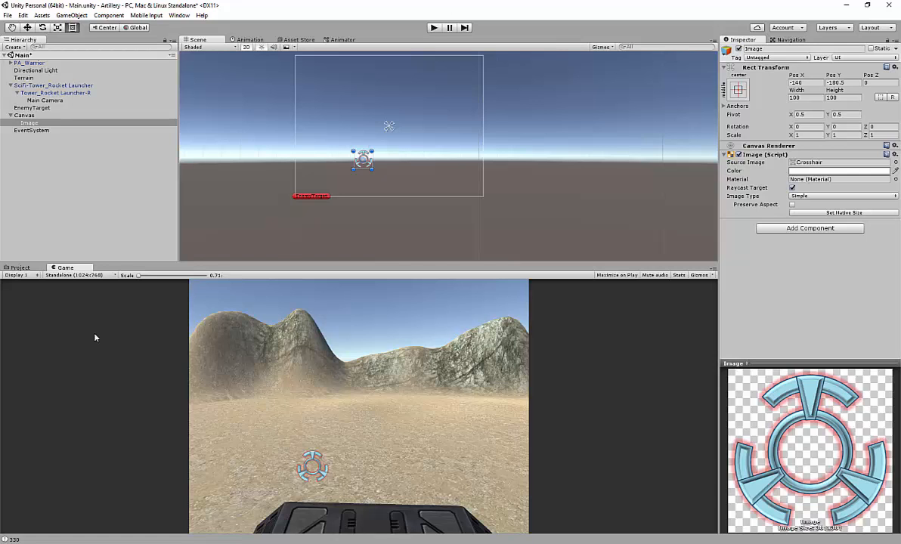
# Step: Play the scene, turn the turret both ways to check the crosshair overlay, and stop playing
pyautogui.click(433, 27)
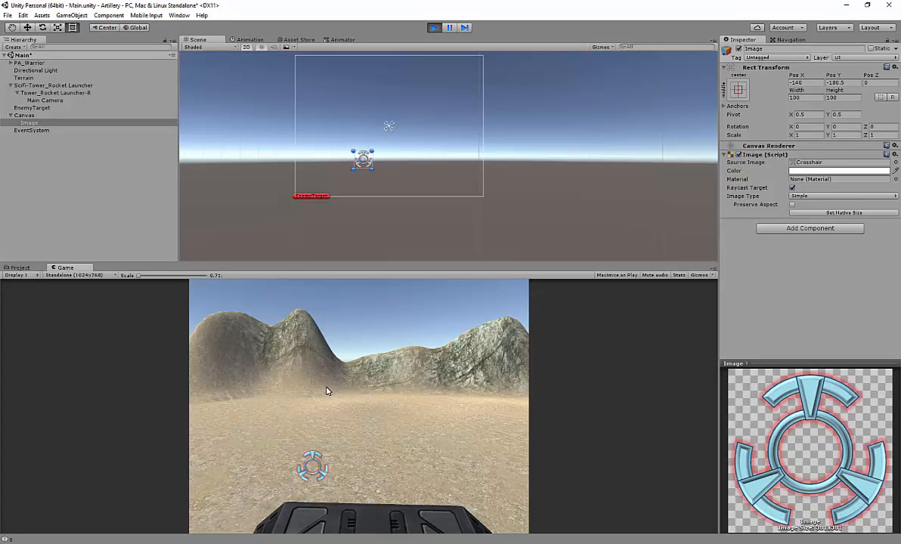
pyautogui.press('d')
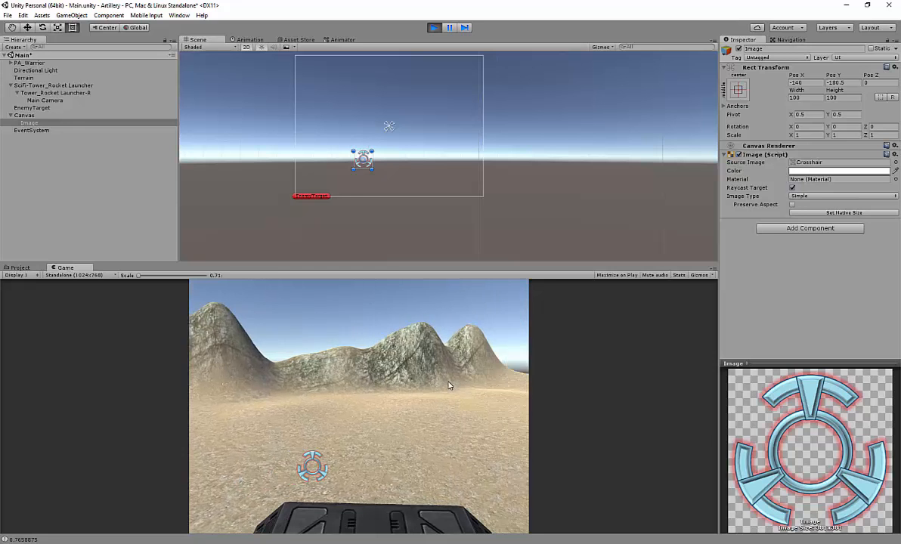
pyautogui.press('a')
pyautogui.press('d')
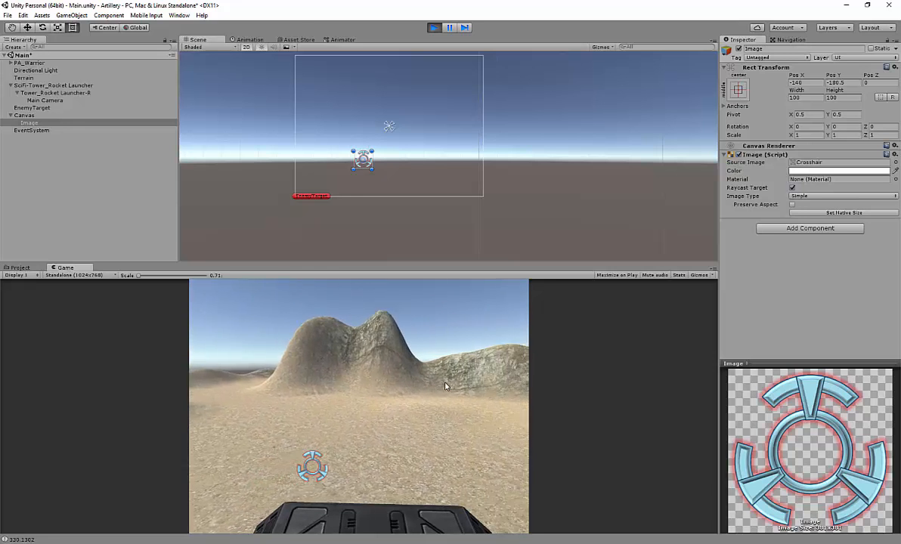
pyautogui.press('a')
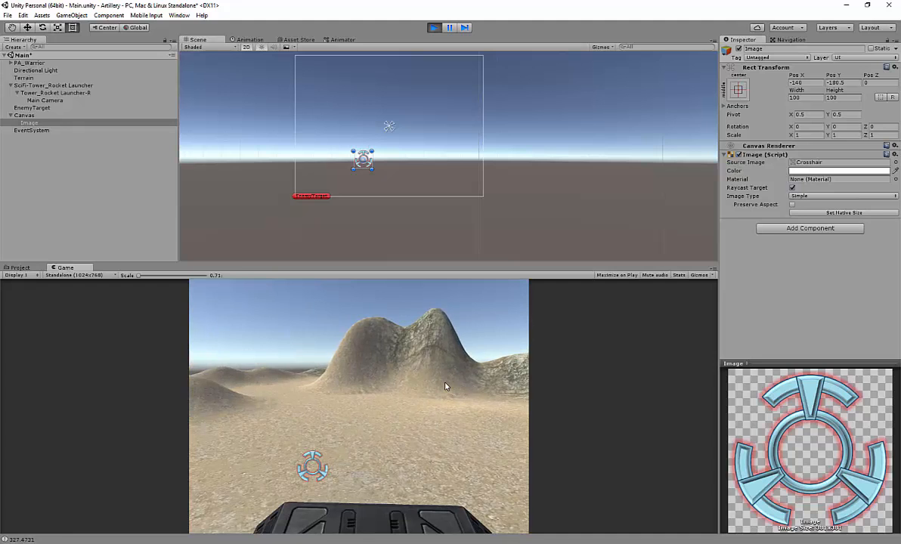
pyautogui.press('d')
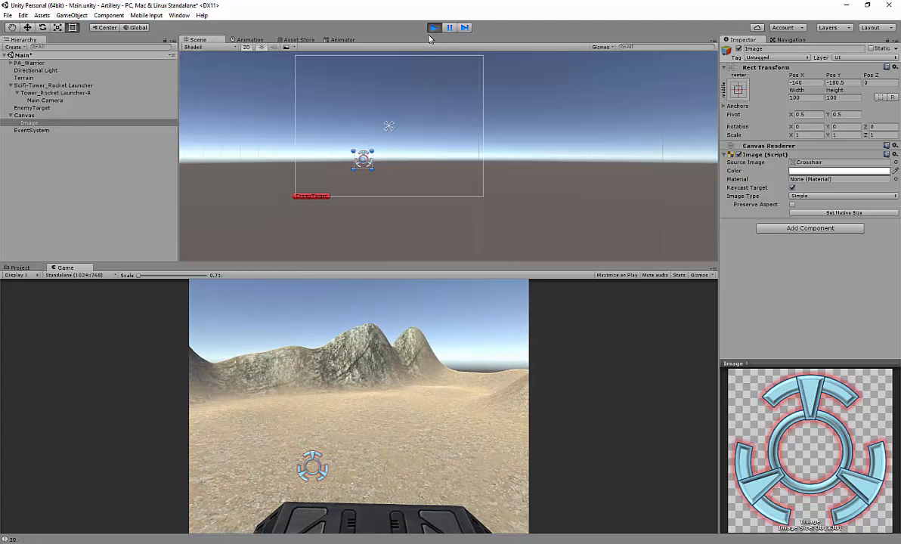
pyautogui.click(432, 28)
# Step: Move the crosshair image to the centre of the canvas, at Pos X 0 and Pos Y 0
pyautogui.click(82, 275)
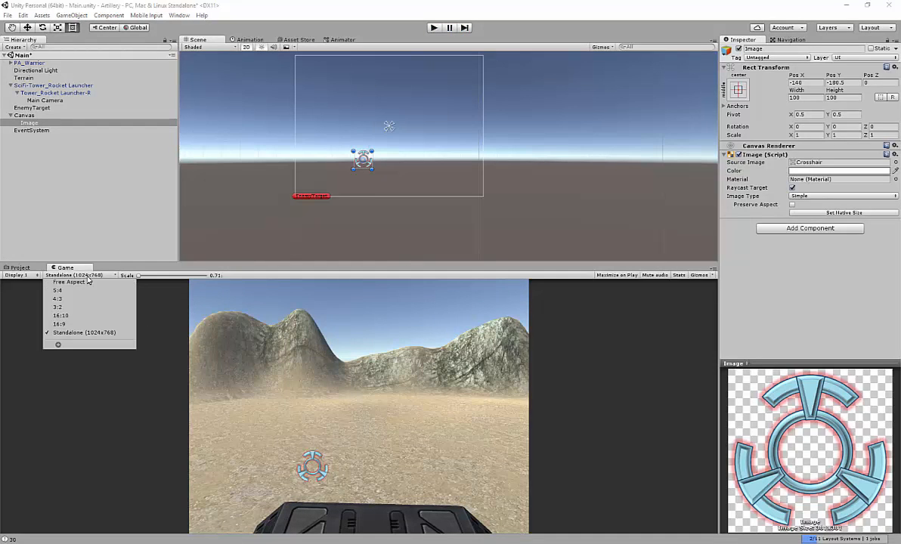
pyautogui.click(172, 260)
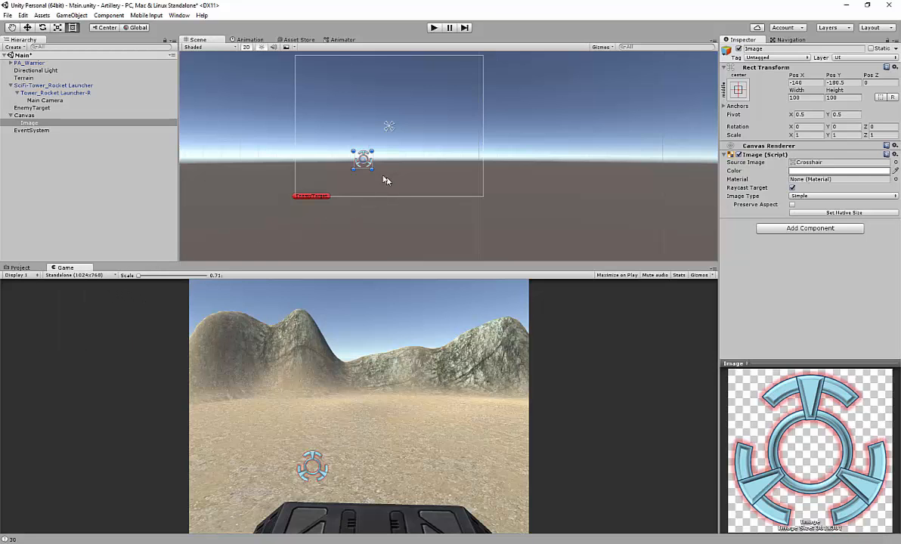
pyautogui.moveTo(366, 165); pyautogui.dragTo(393, 133)
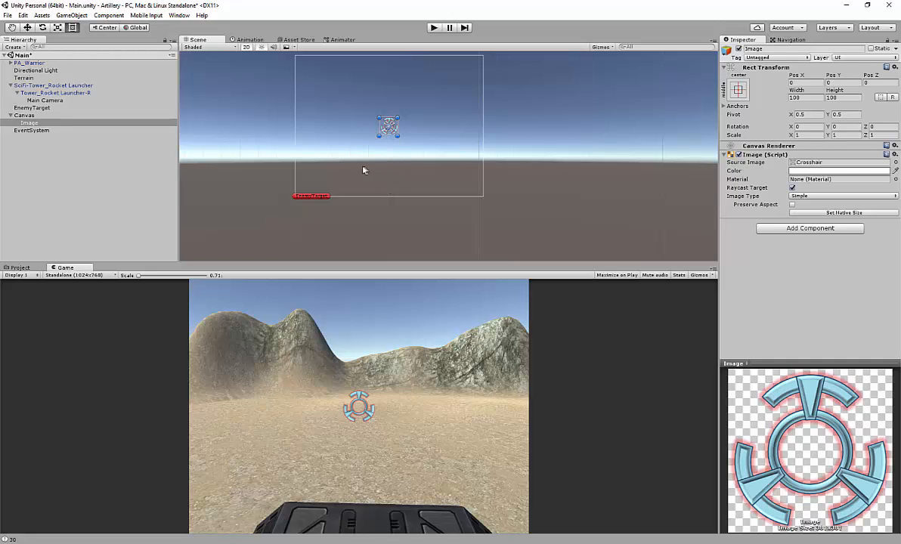
# Step: Play the scene again and turn the turret both ways to check the centred crosshair
pyautogui.click(434, 28)
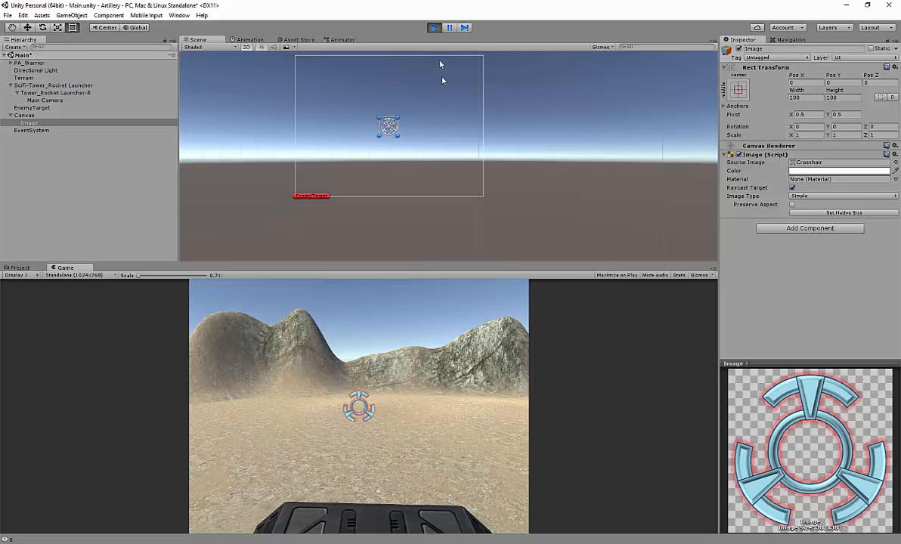
pyautogui.press('d')
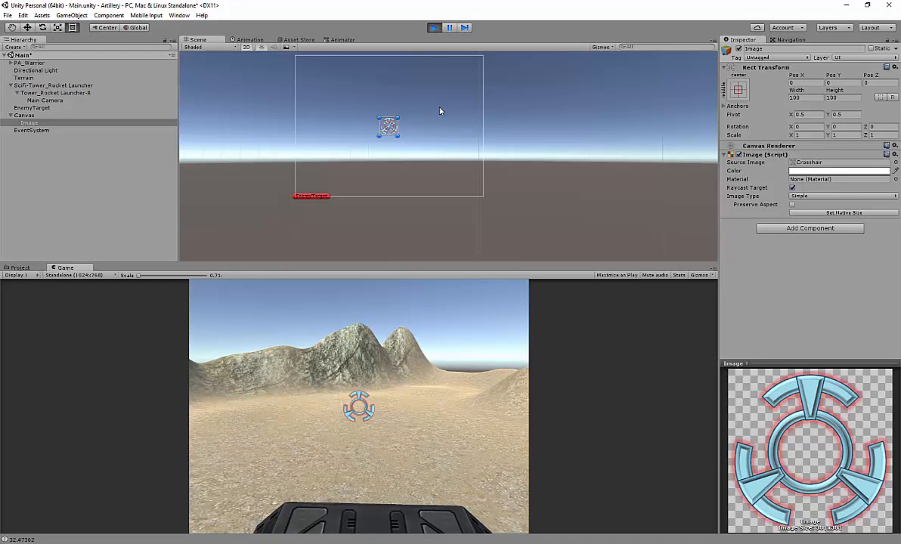
pyautogui.press('a')
pyautogui.press('d')
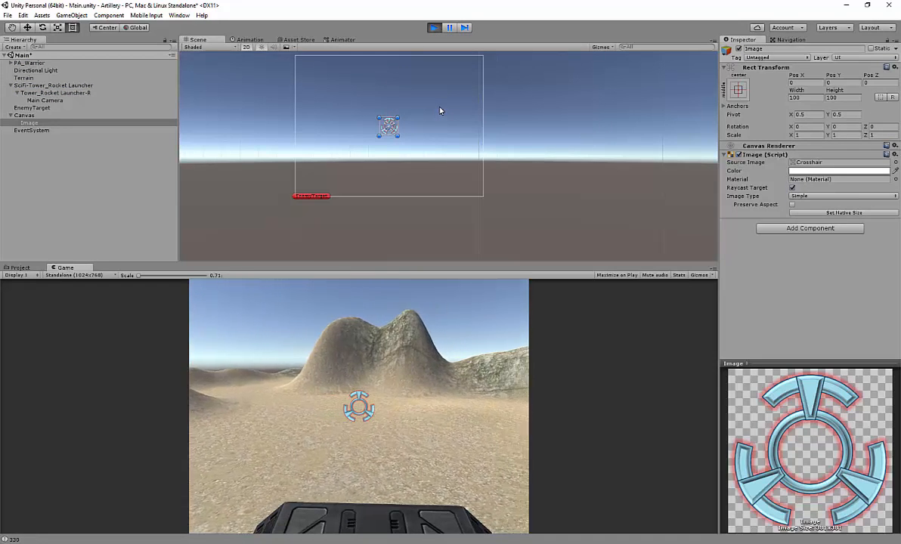
pyautogui.press('a')
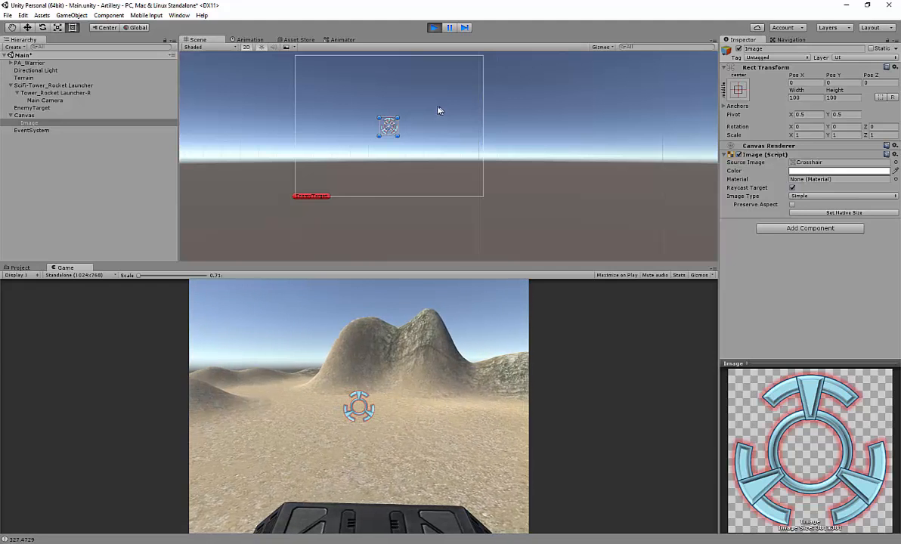
# Step: Raise the crosshair image to Pos Y 95, keeping Pos X at 0, while the game is running
pyautogui.moveTo(394, 134); pyautogui.dragTo(387, 121)
pyautogui.scroll(3, 374, 125)
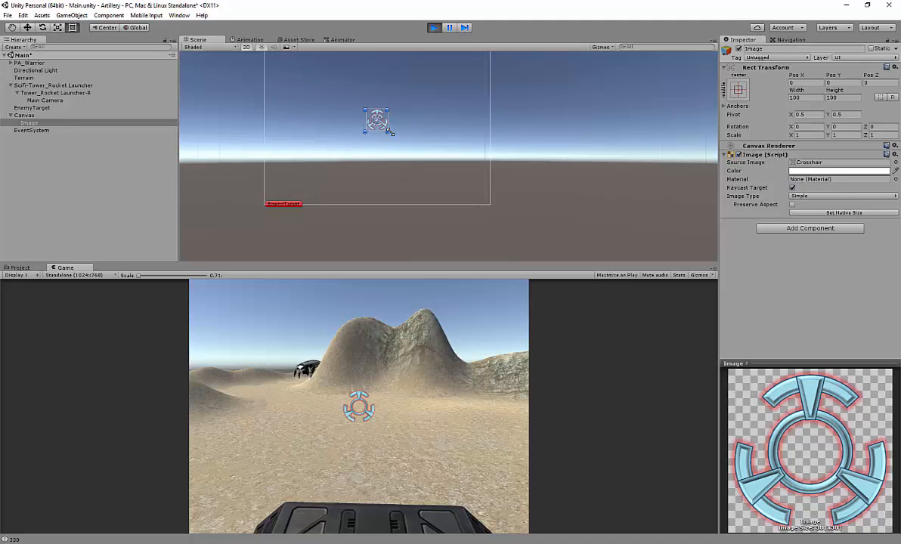
pyautogui.moveTo(376, 121); pyautogui.dragTo(379, 99)
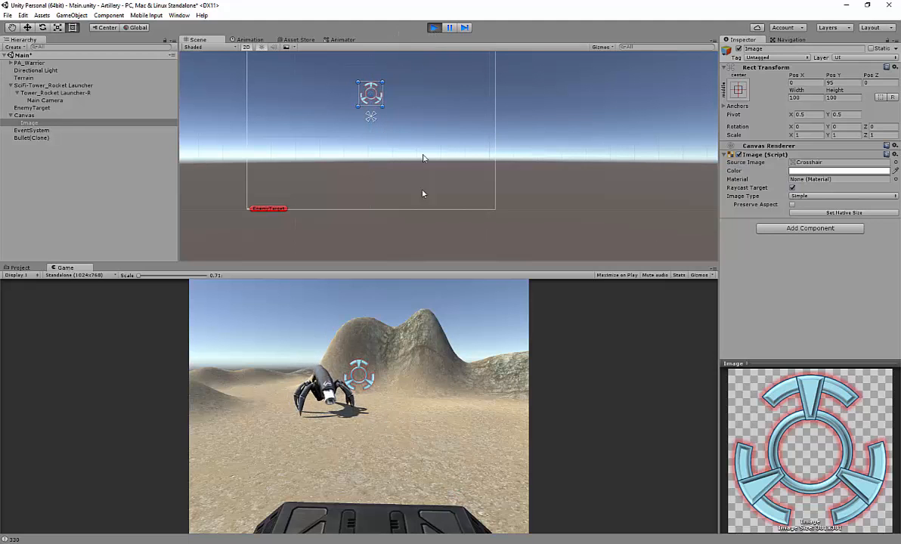
# Step: Turn the turret both ways and fire several shots at the enemy to check the aim of the raised crosshair
pyautogui.click(393, 304)
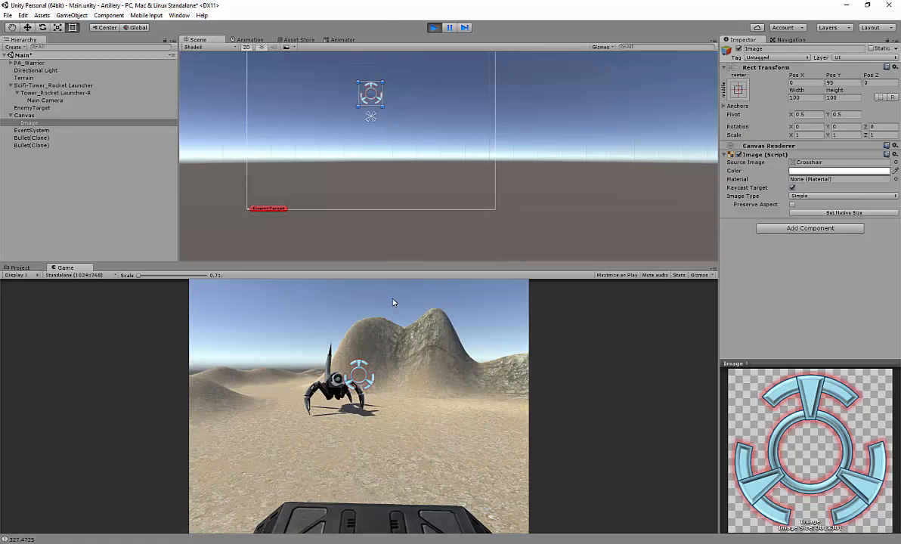
pyautogui.press('d')
pyautogui.press('a')
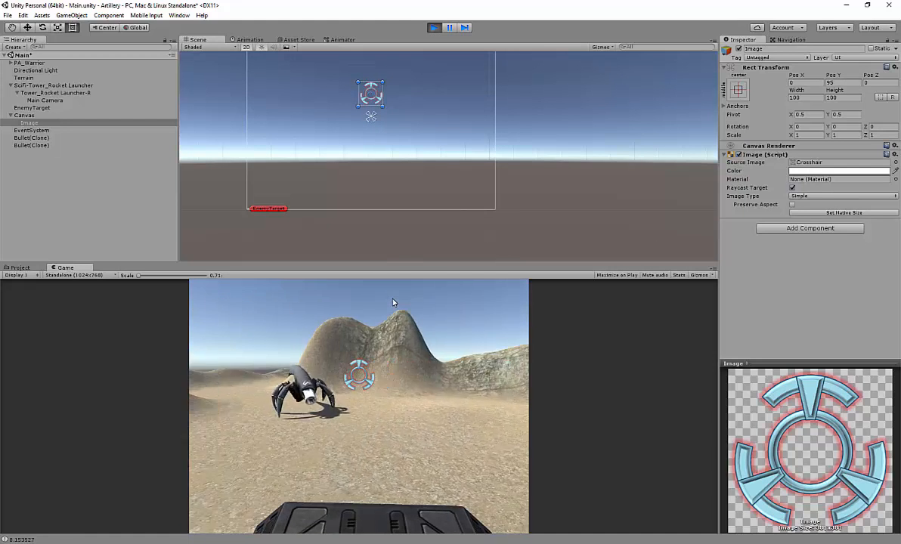
pyautogui.press('d')
pyautogui.press('a')
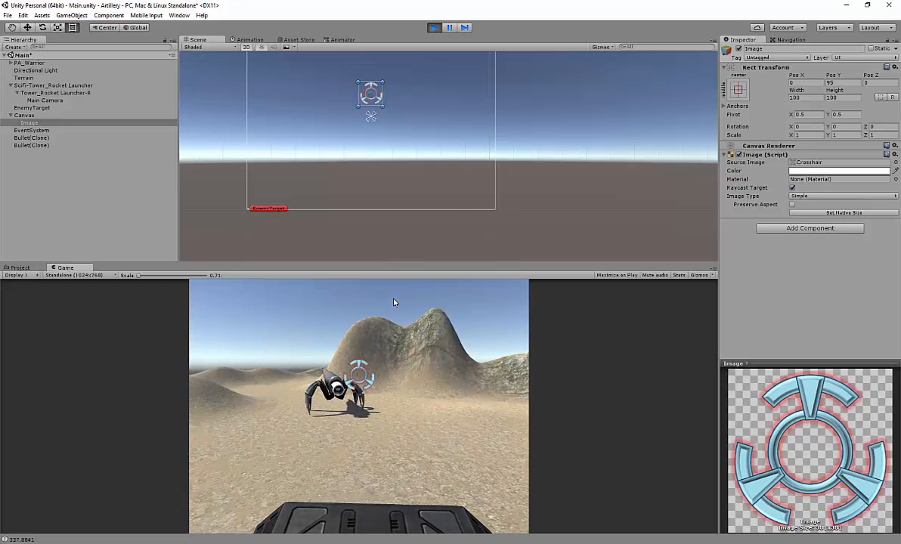
pyautogui.press('d')
pyautogui.click(394, 303)
pyautogui.press('a')
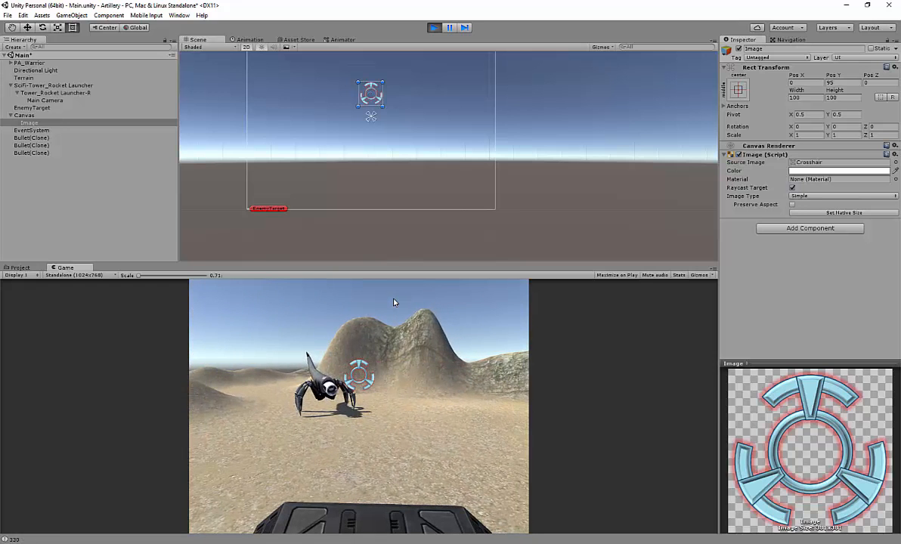
pyautogui.click(394, 303)
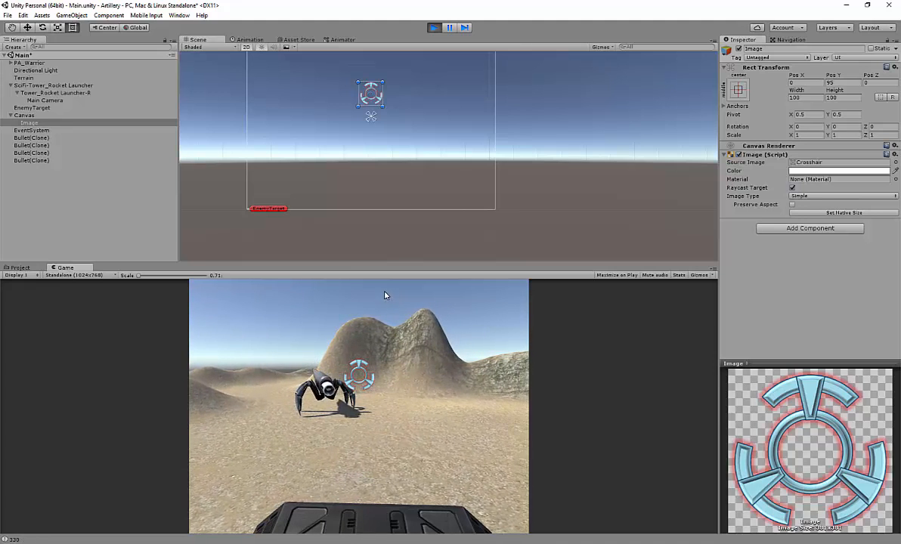
pyautogui.click(374, 293)
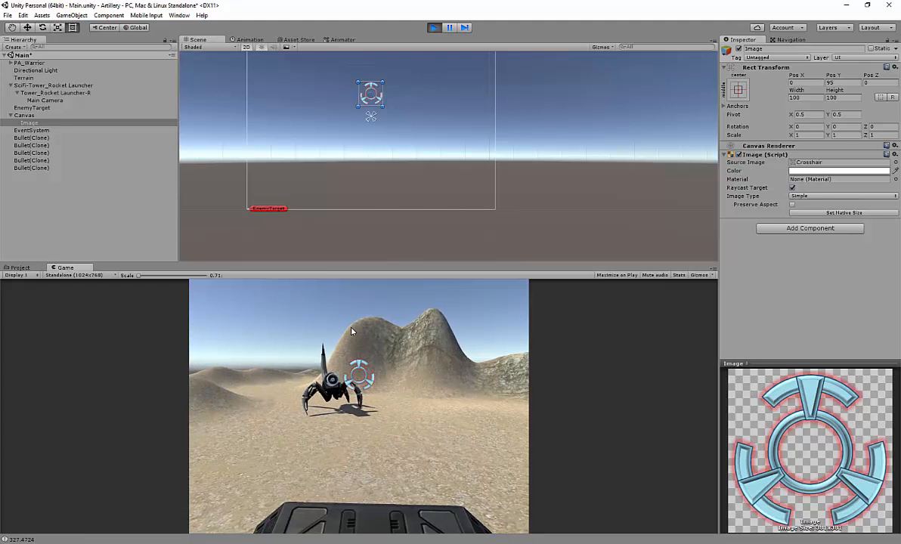
pyautogui.click(371, 382)
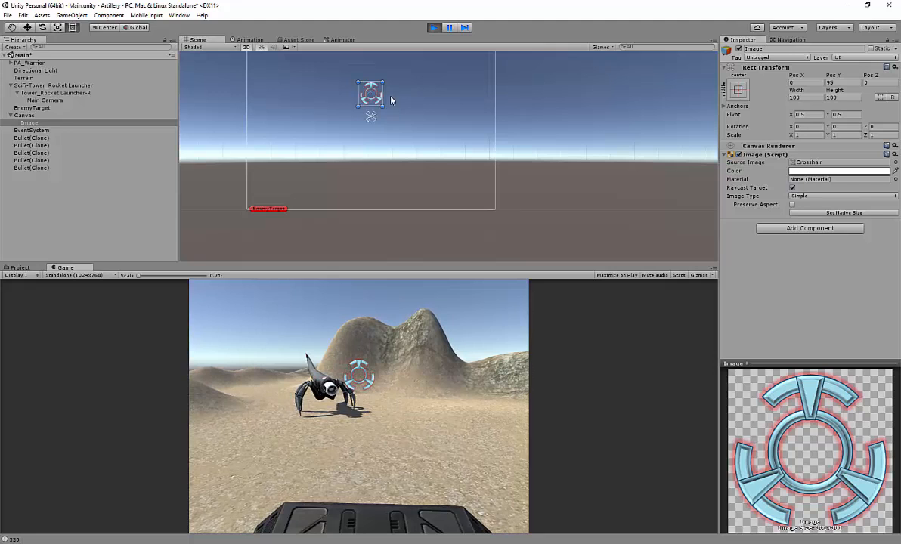
# Step: Stop playing and raise the crosshair image to Pos Y 70, keeping Pos X at 0
pyautogui.click(433, 28)
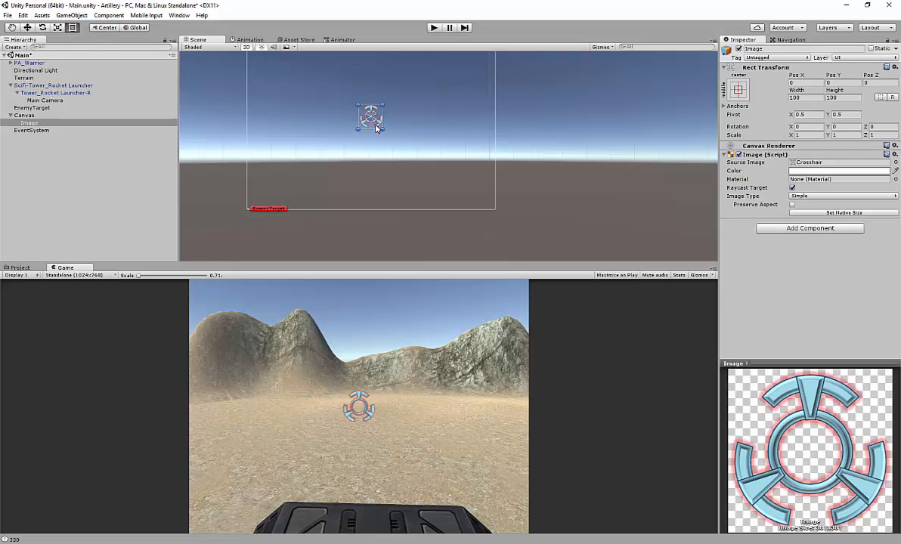
pyautogui.moveTo(376, 126); pyautogui.dragTo(376, 109)
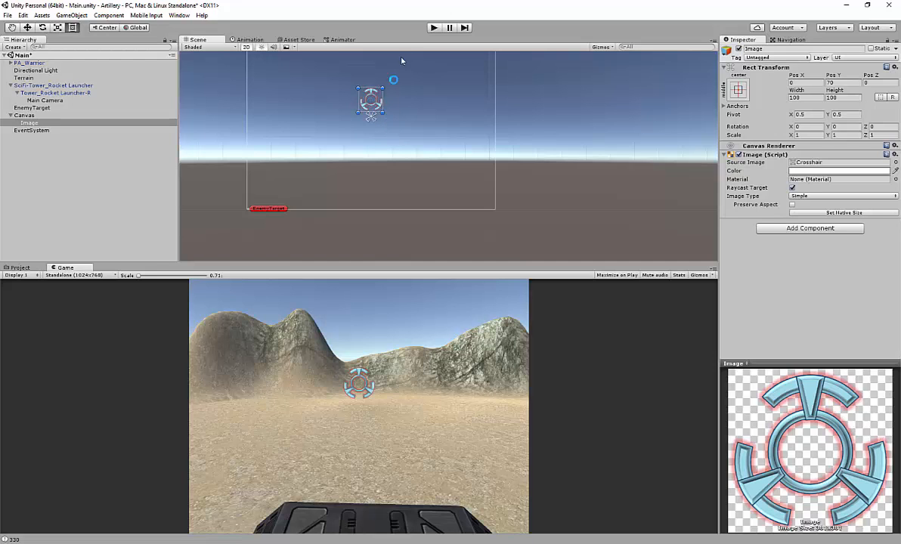
# Step: Play the scene, turn the turret both ways to check the repositioned crosshair, and stop playing
pyautogui.click(434, 28)
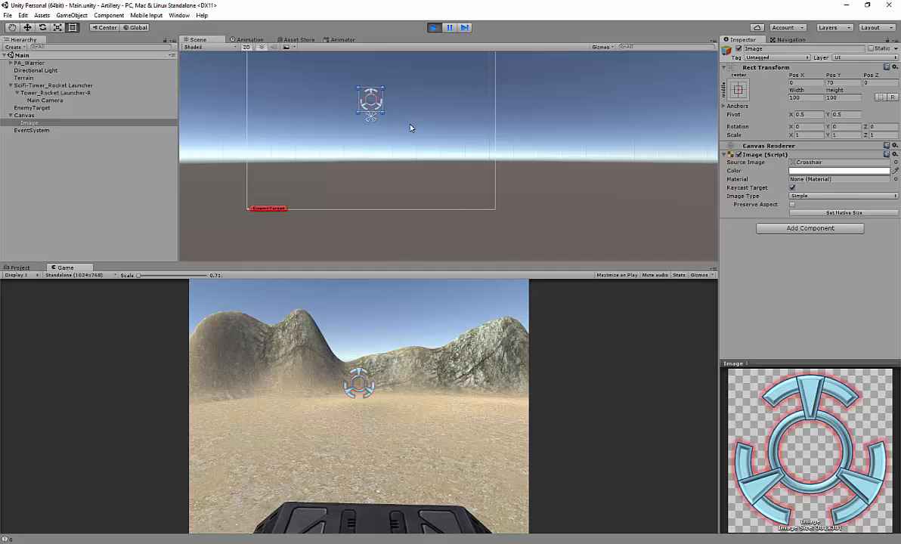
pyautogui.press('a')
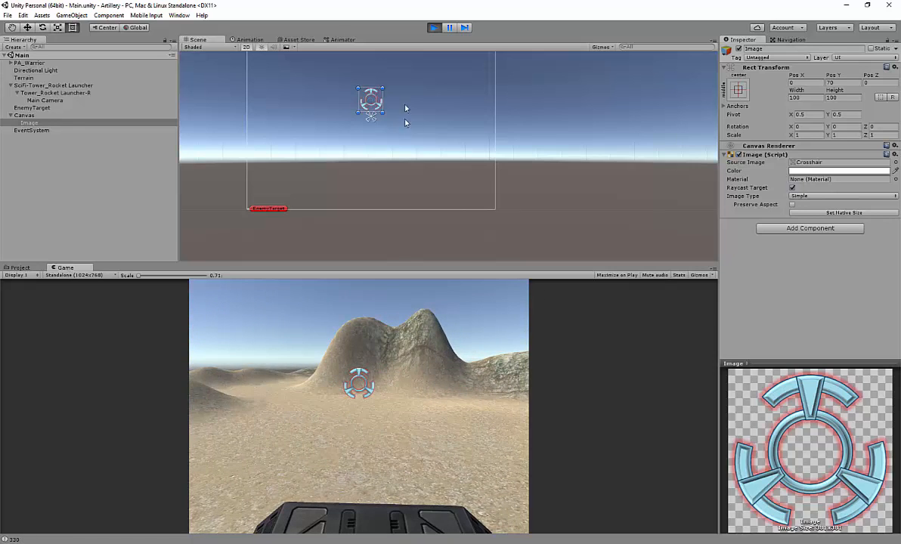
pyautogui.press('d')
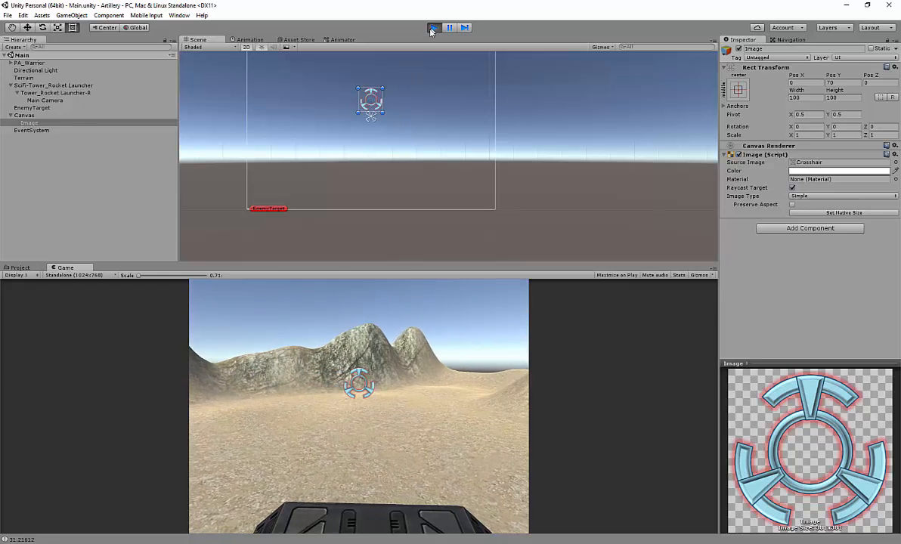
pyautogui.press('a')
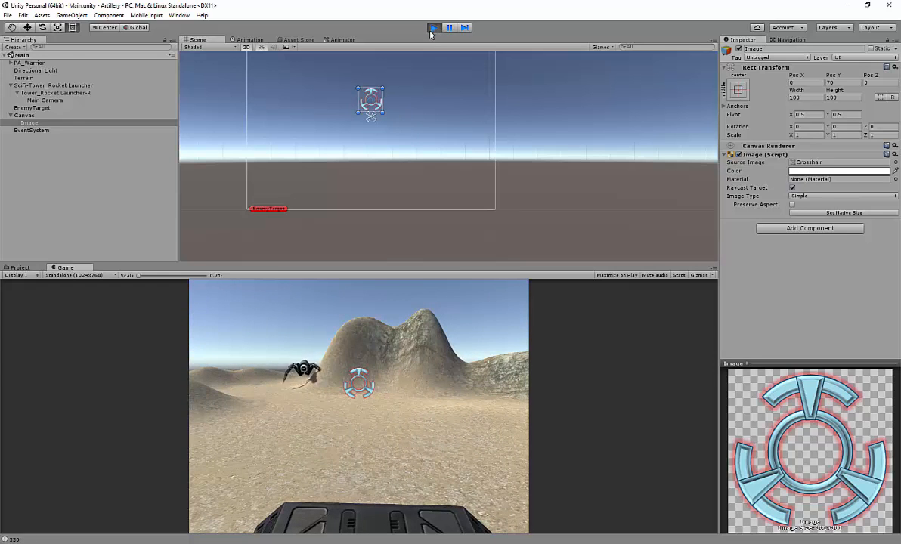
pyautogui.click(433, 27)
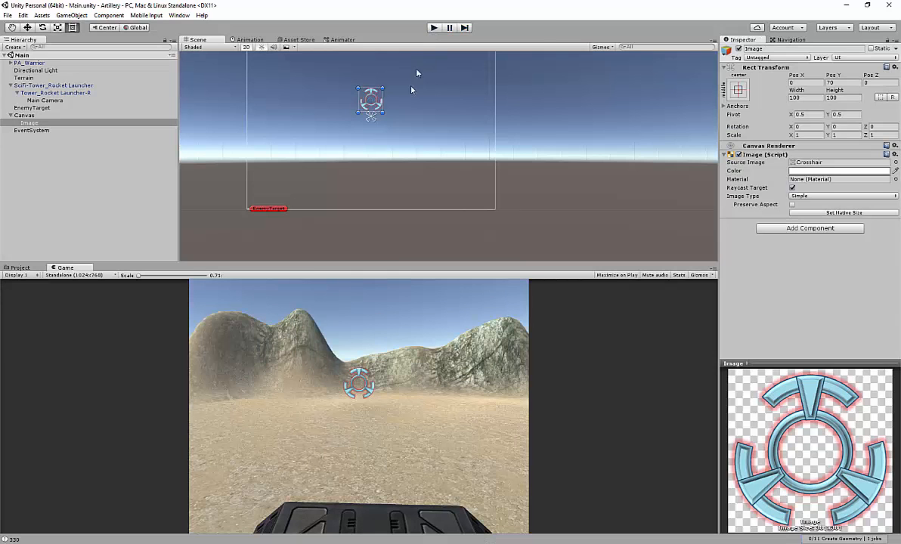